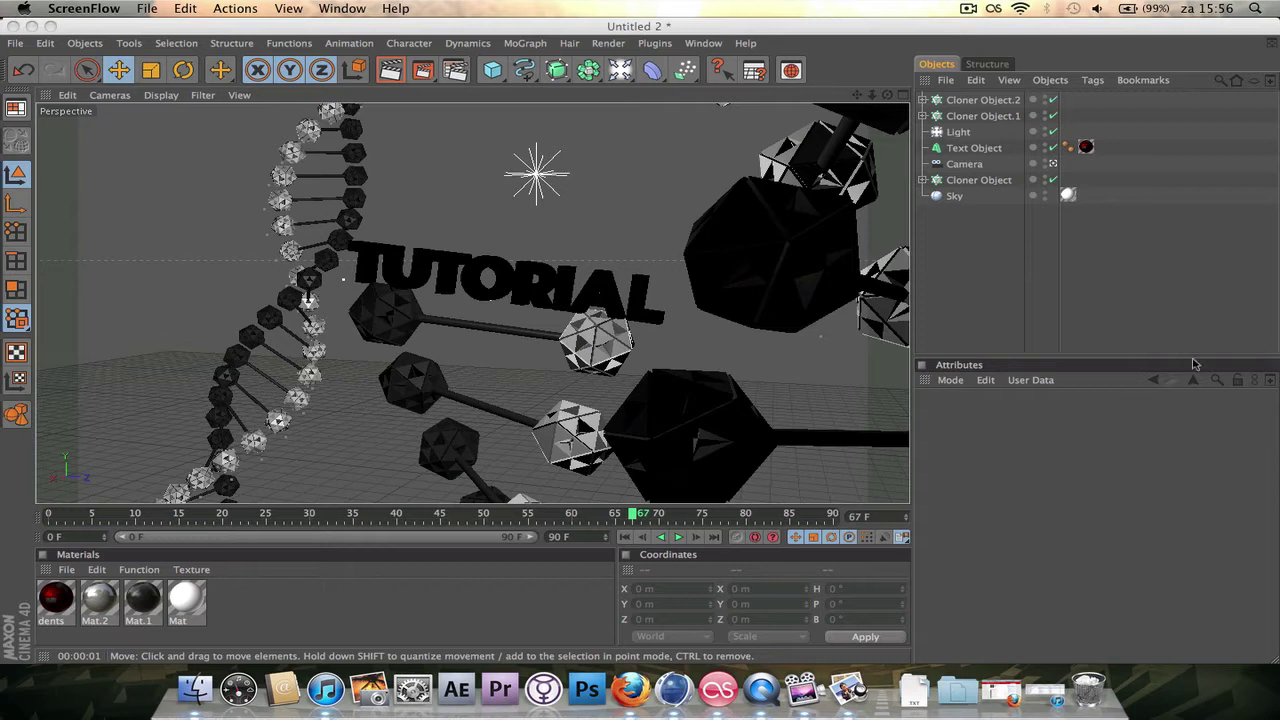
# Play the DNA strand animation from frame 0, stop it, and park the timeline at frame 47.
pyautogui.click(623, 537)
pyautogui.click(624, 537)
pyautogui.click(678, 537)
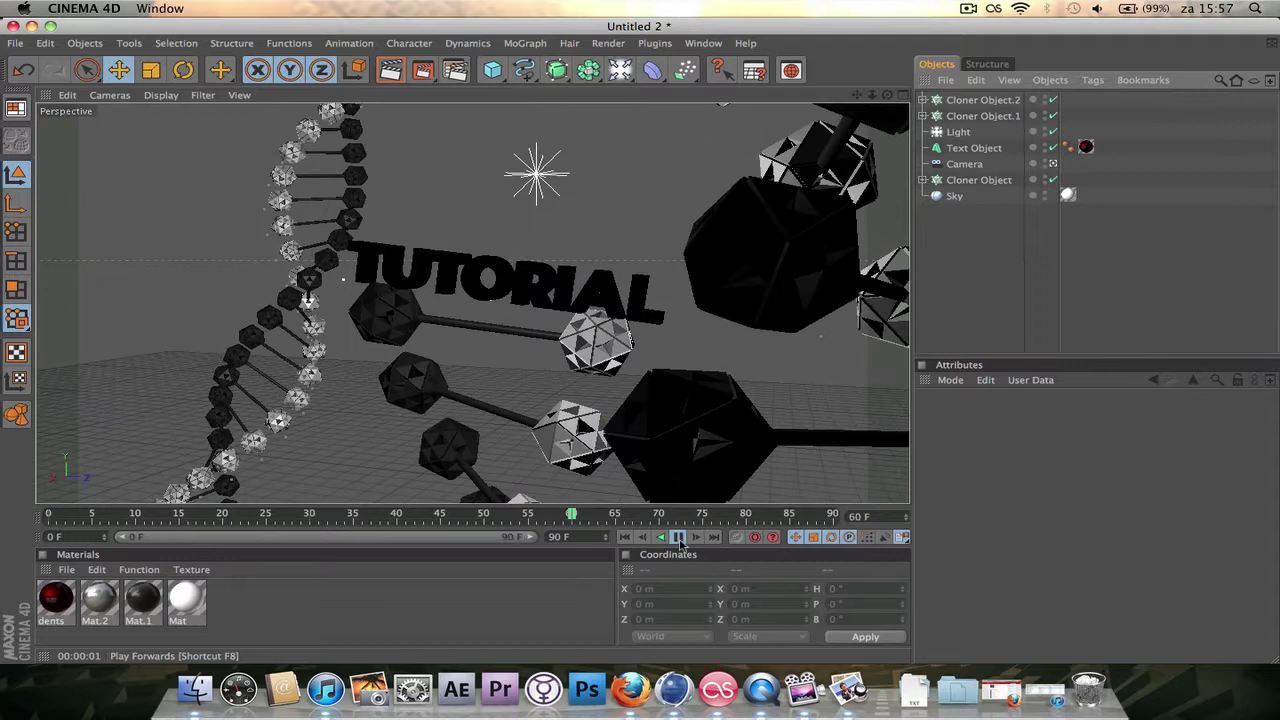
pyautogui.click(679, 538)
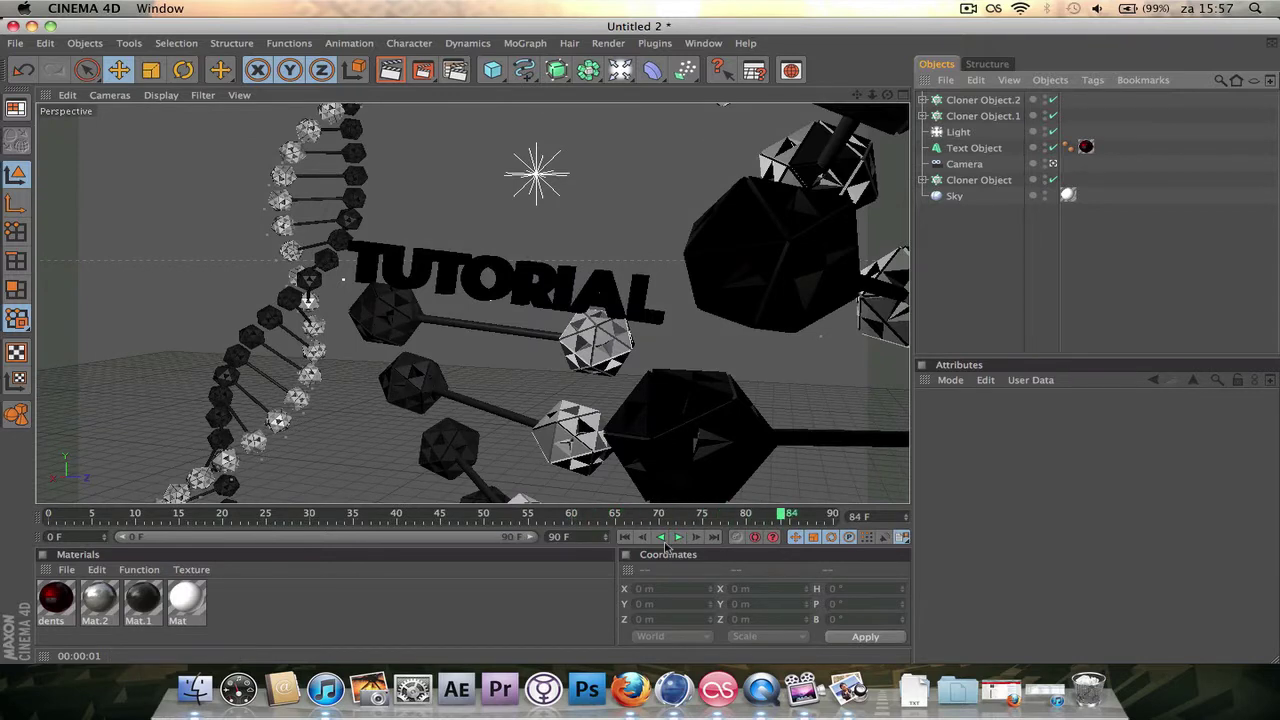
pyautogui.moveTo(780, 515); pyautogui.dragTo(458, 440)
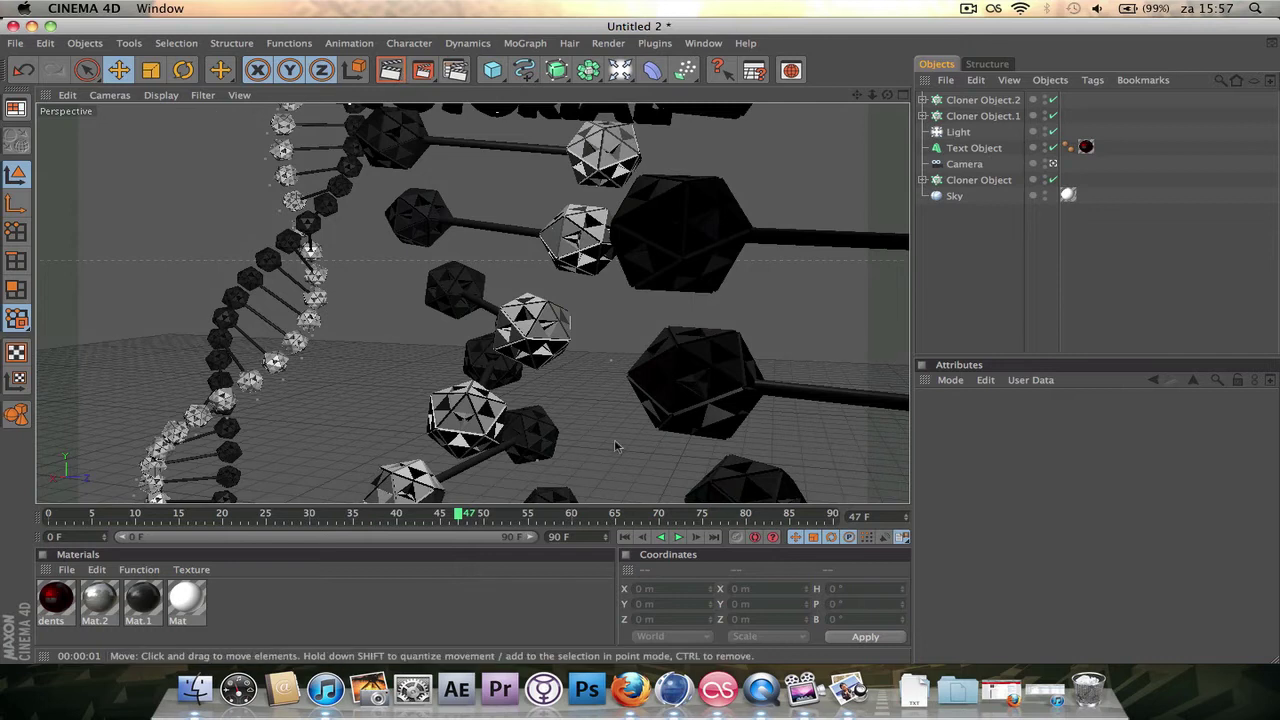
# Render a preview, lower the Mat material's Luminance brightness from 34% to 9%, and re-render.
pyautogui.click(392, 71)
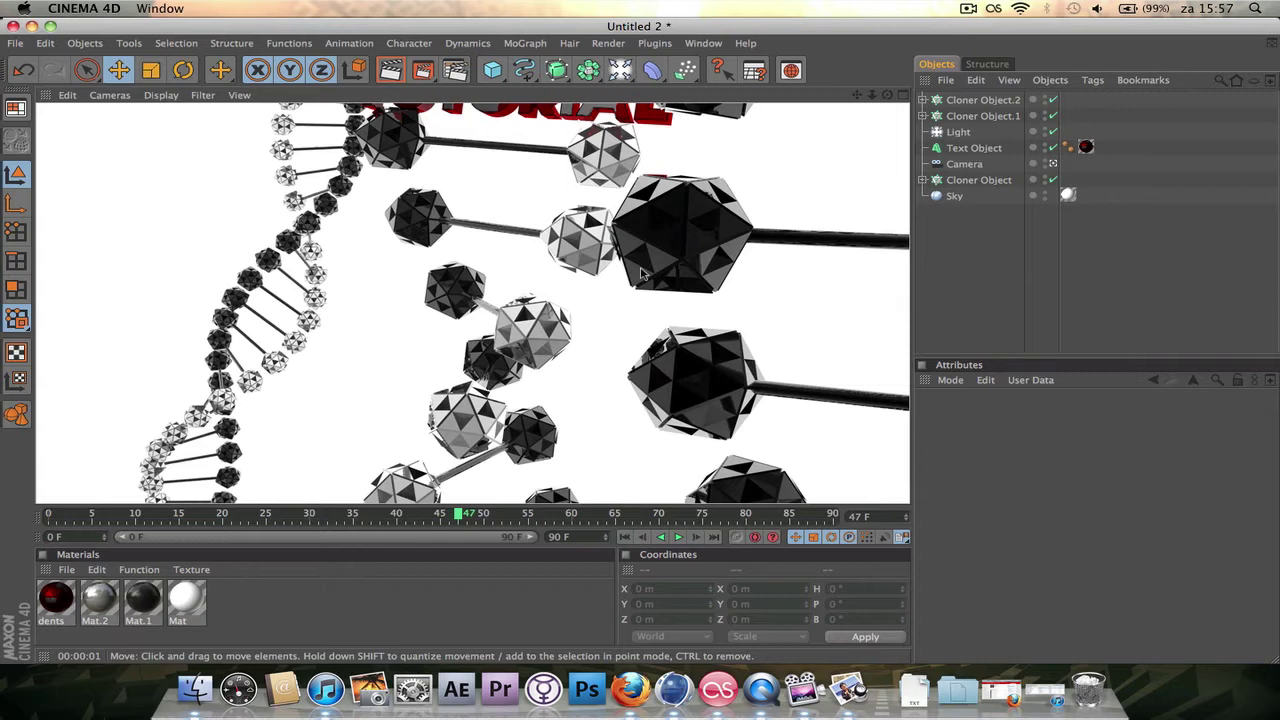
pyautogui.doubleClick(190, 599)
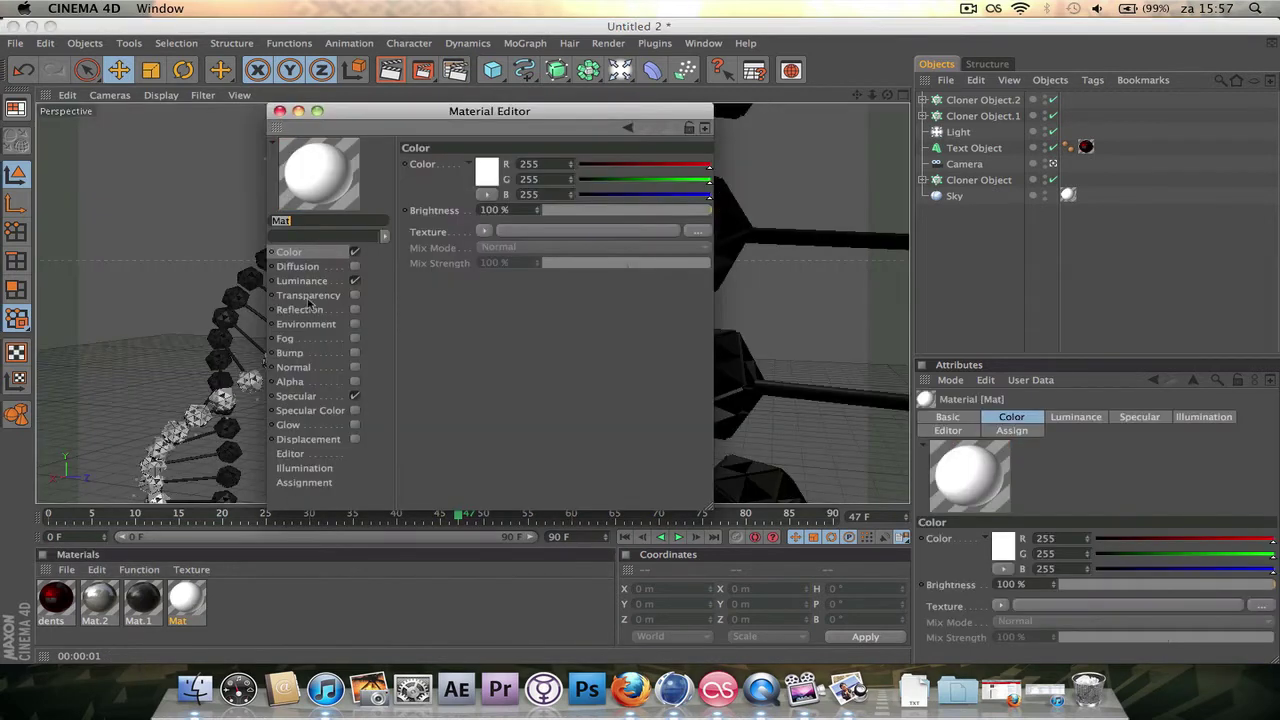
pyautogui.click(305, 283)
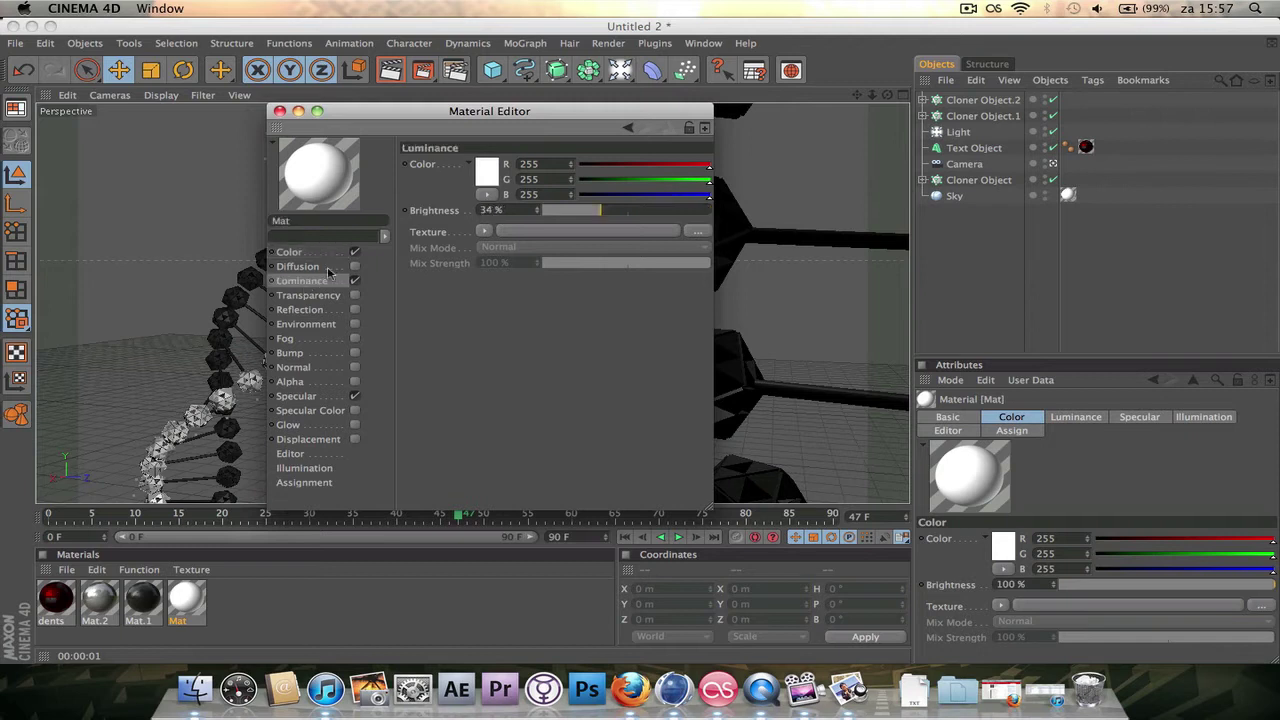
pyautogui.moveTo(558, 213); pyautogui.dragTo(556, 211)
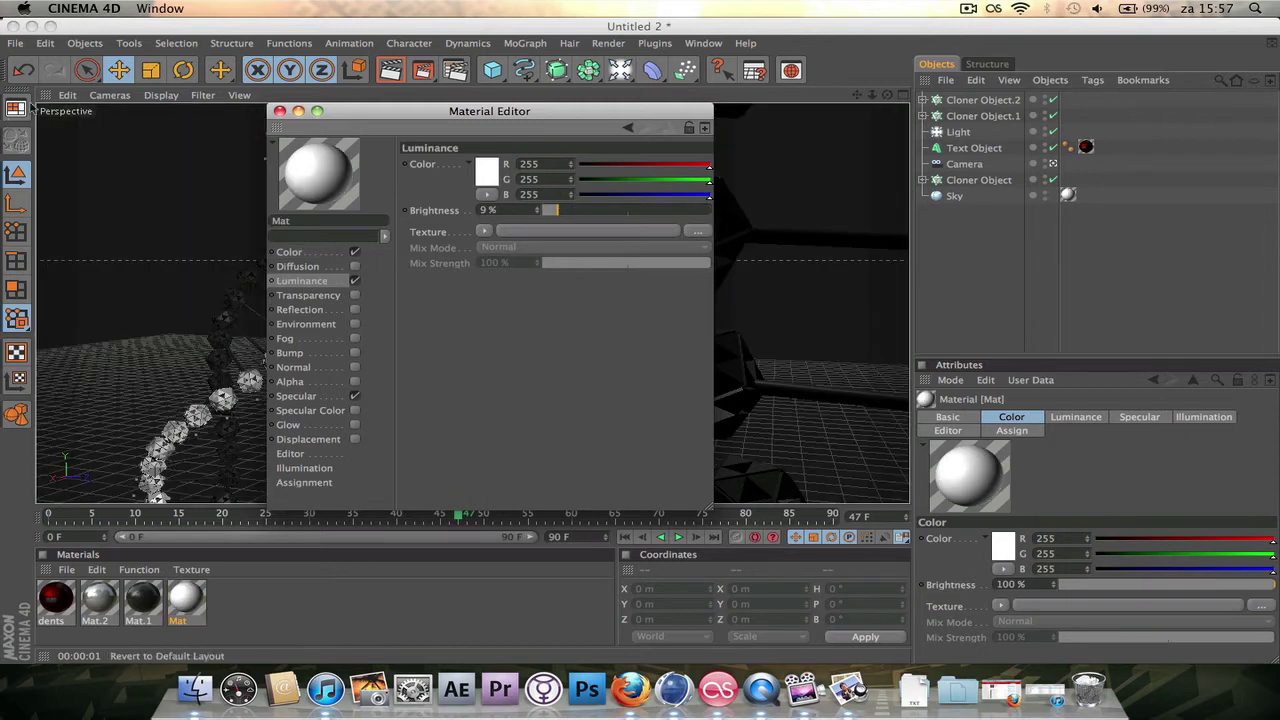
pyautogui.click(280, 112)
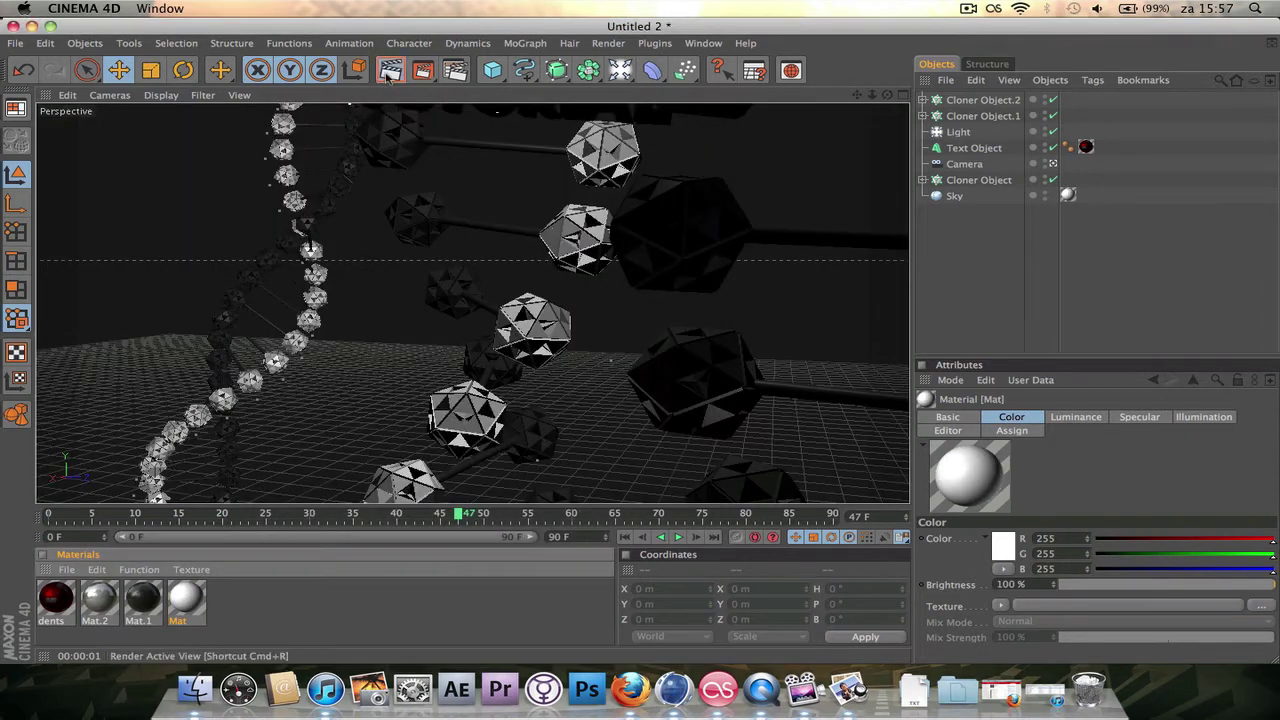
pyautogui.click(390, 70)
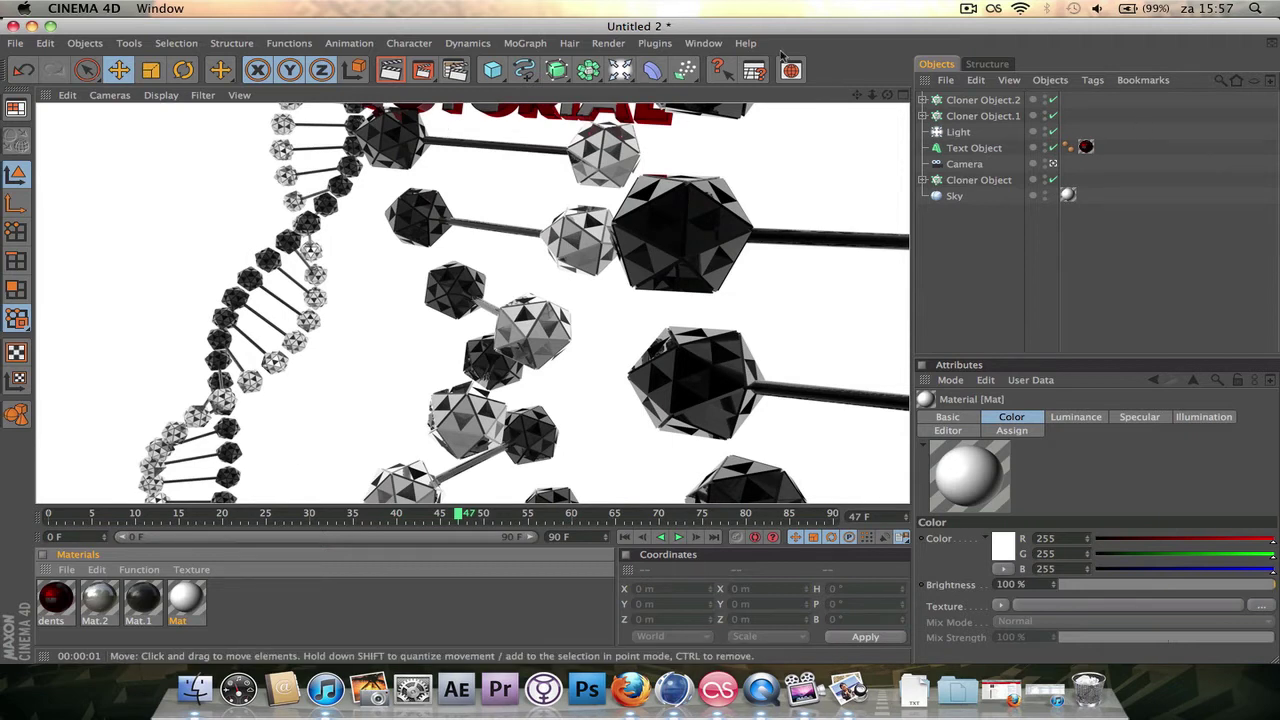
# Add a Depth of Field effect at 5% blur strength in the Render Settings.
pyautogui.click(608, 43)
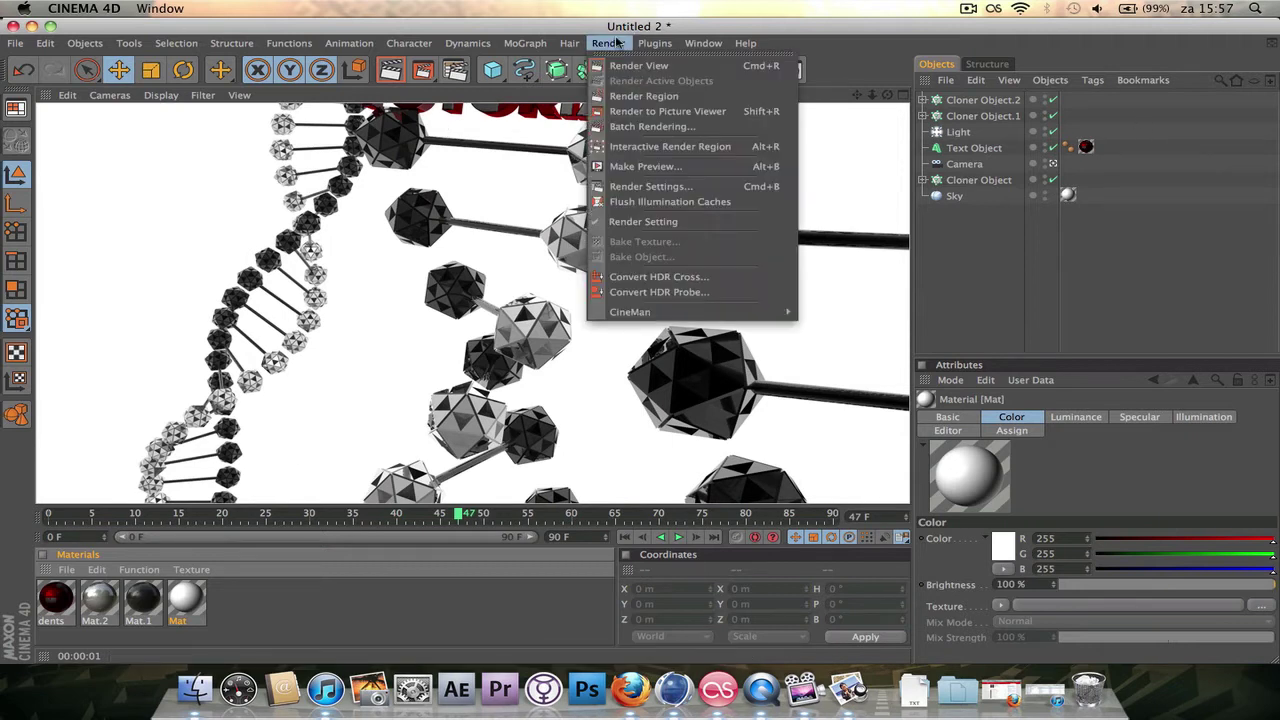
pyautogui.click(622, 188)
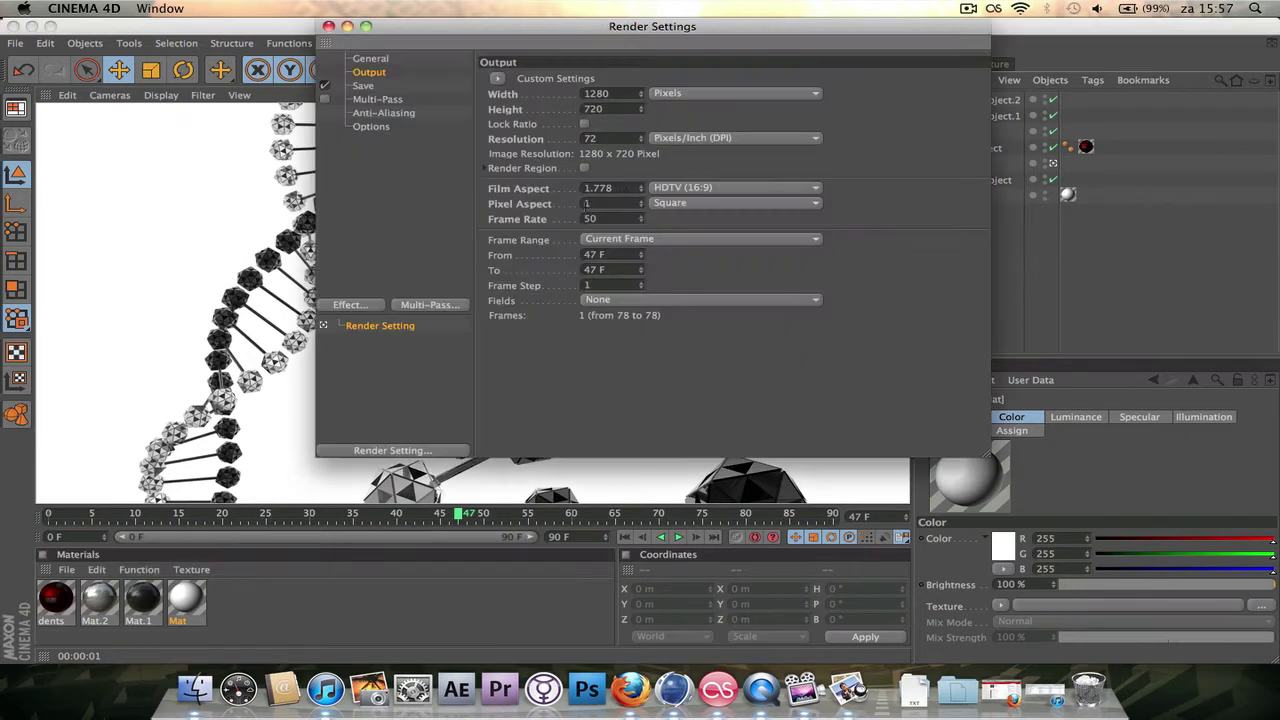
pyautogui.click(362, 310)
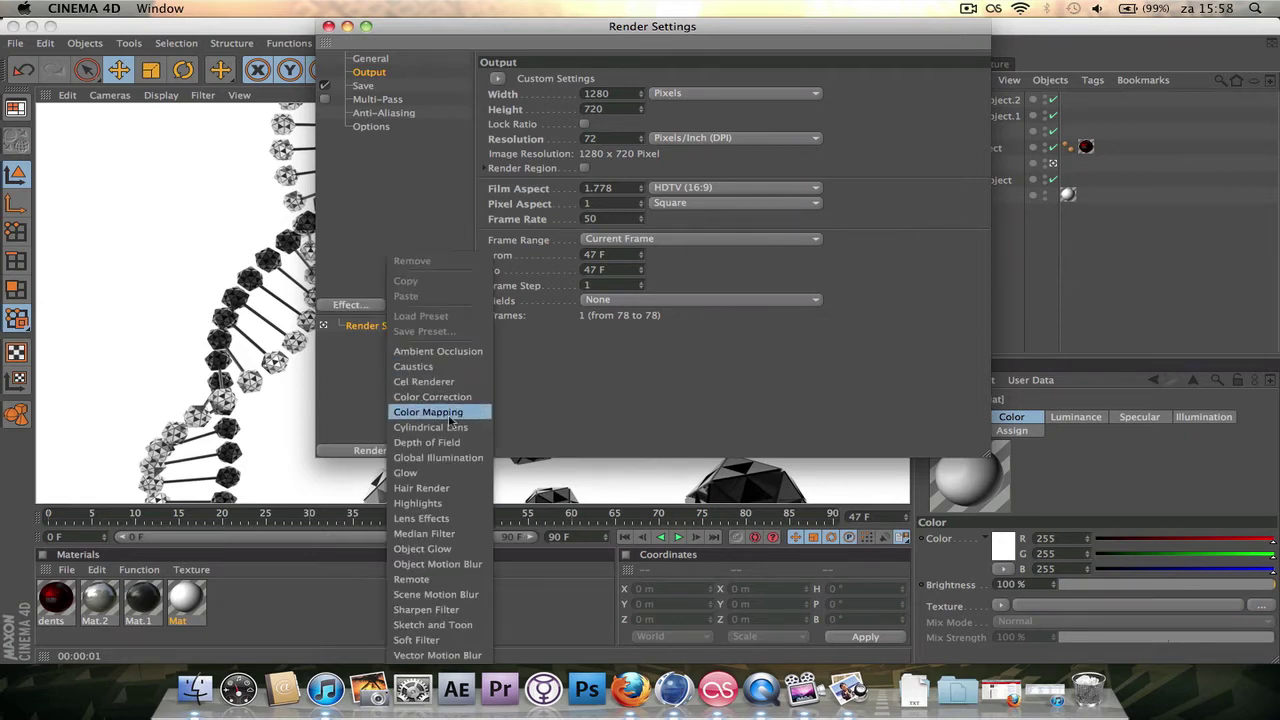
pyautogui.click(427, 442)
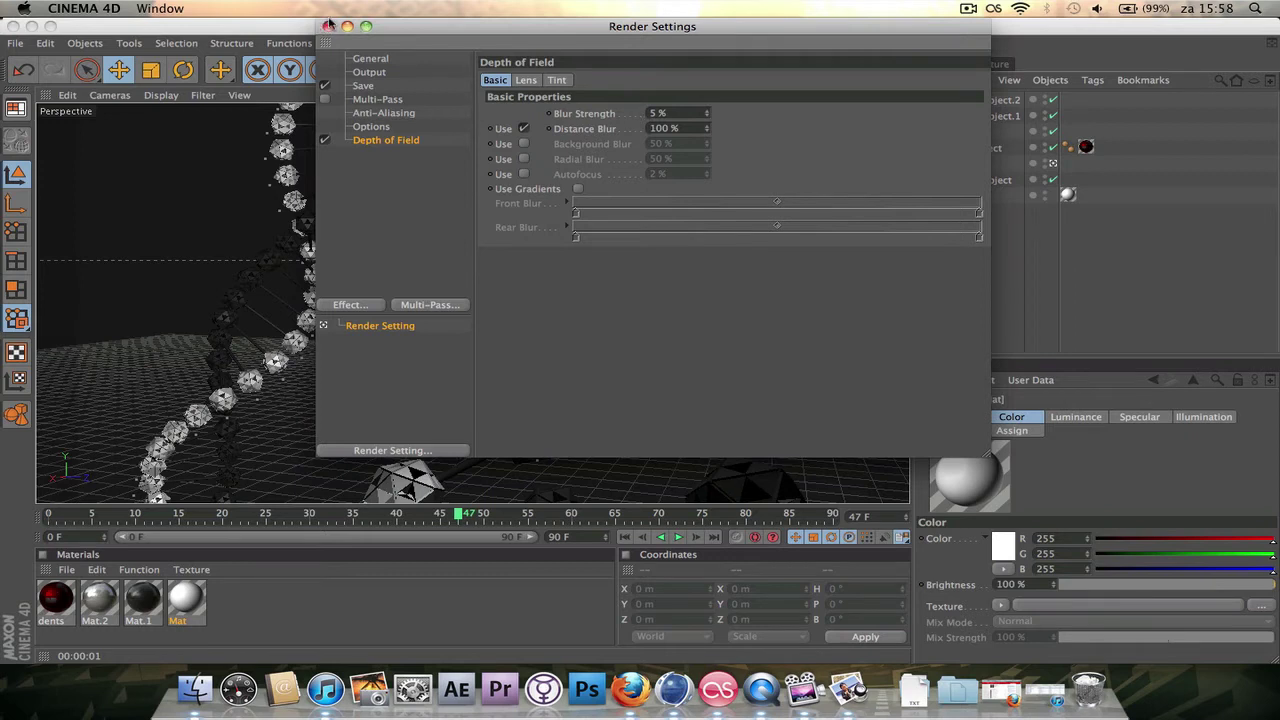
pyautogui.click(329, 25)
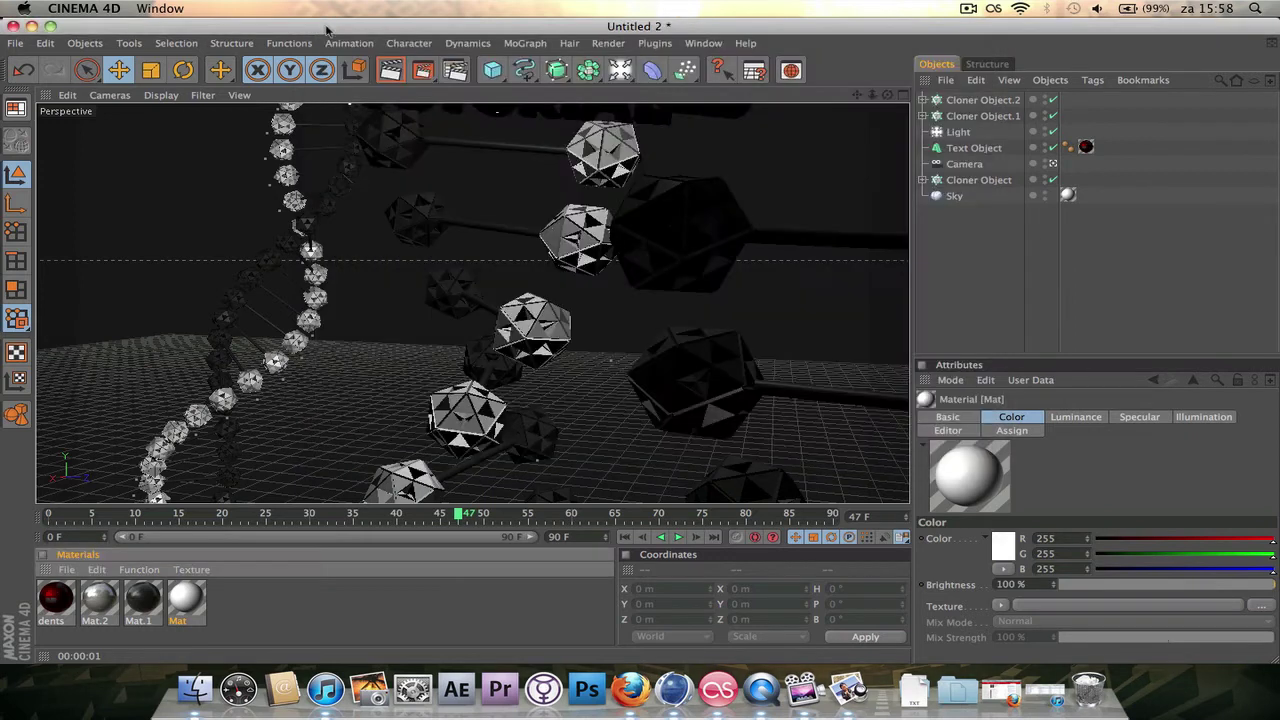
# Leave the camera view, select the Camera and set its focus Target Distance to 685 m.
pyautogui.click(1052, 164)
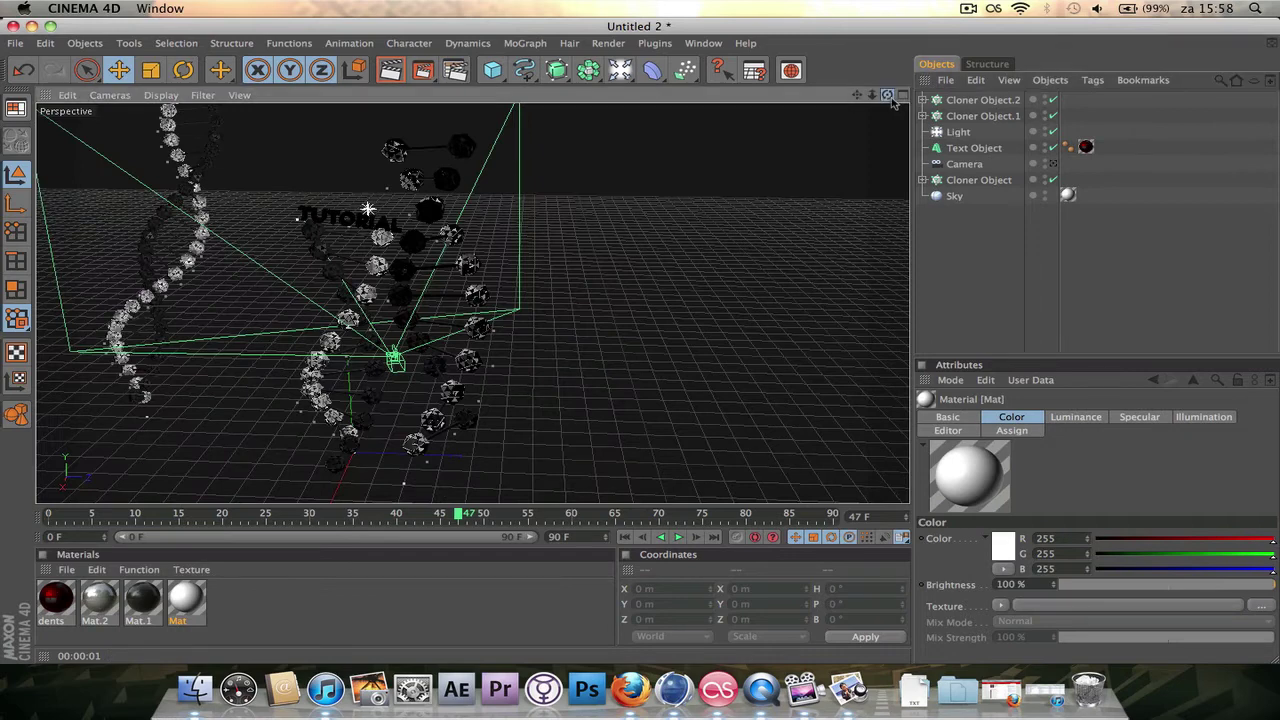
pyautogui.keyDown('alt'); pyautogui.moveTo(470, 300); pyautogui.dragTo(660, 272); pyautogui.keyUp('alt')
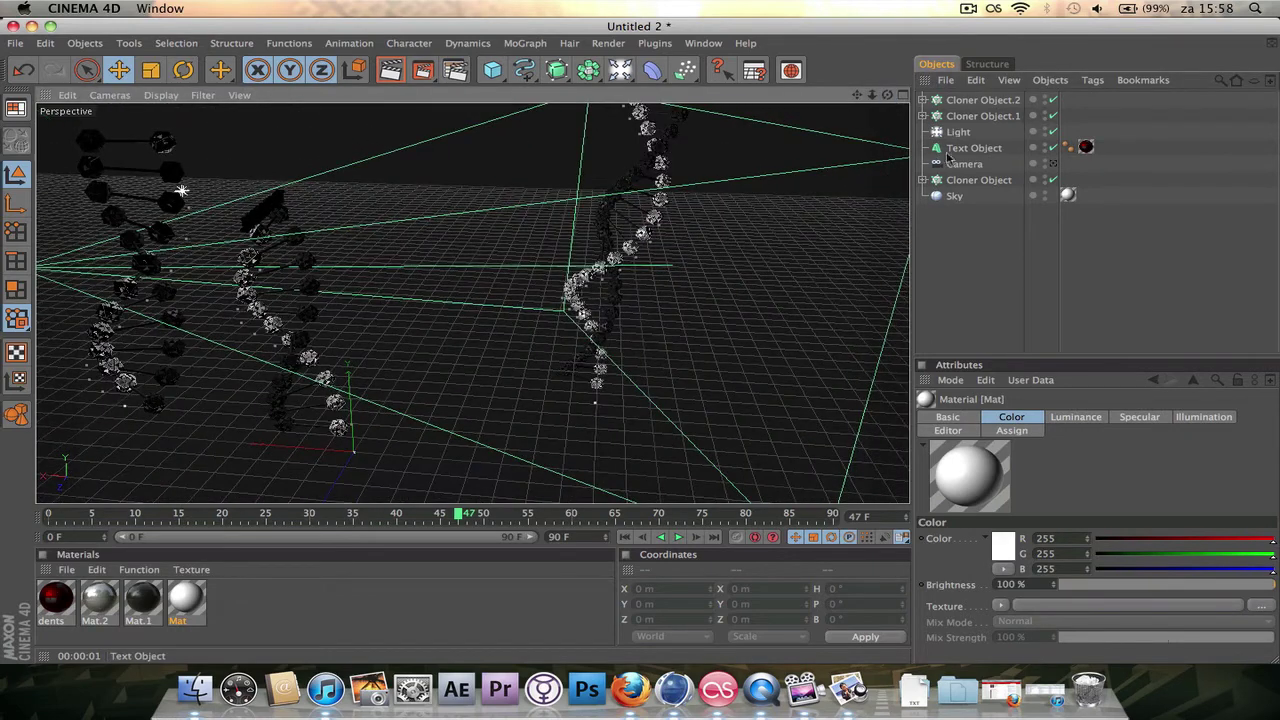
pyautogui.click(963, 164)
pyautogui.click(1058, 416)
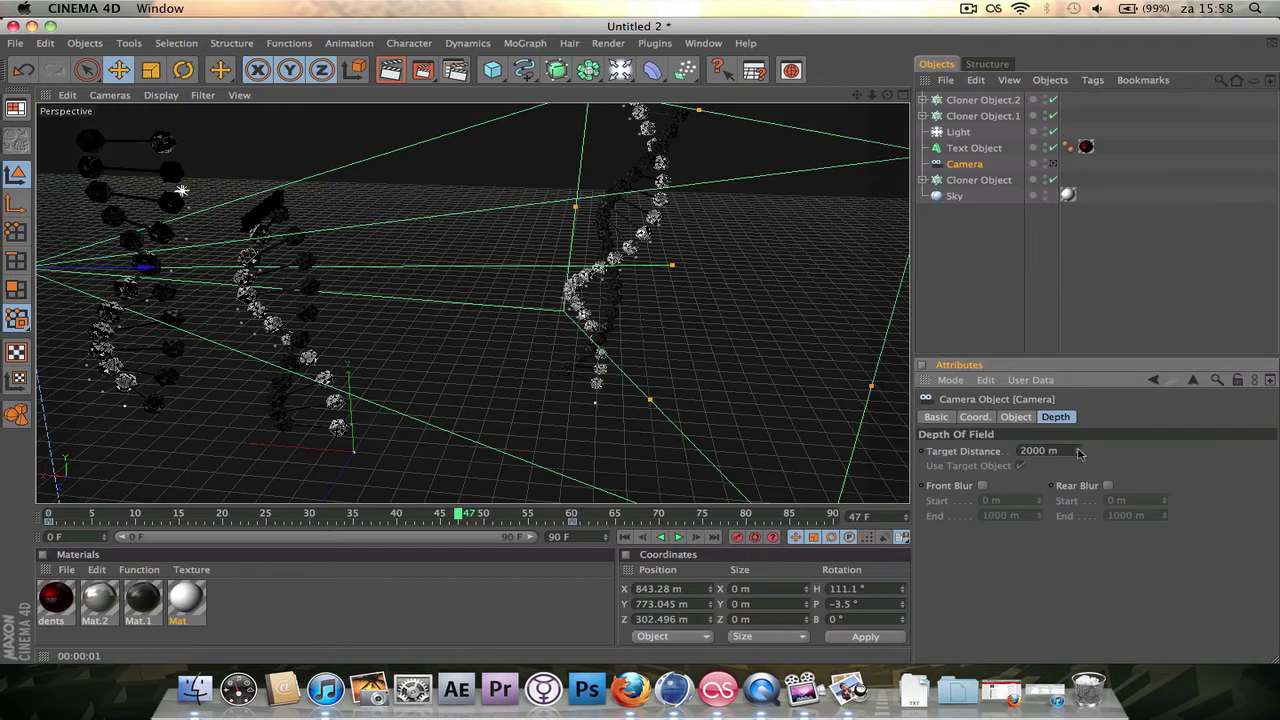
pyautogui.moveTo(1079, 453); pyautogui.dragTo(1079, 520)
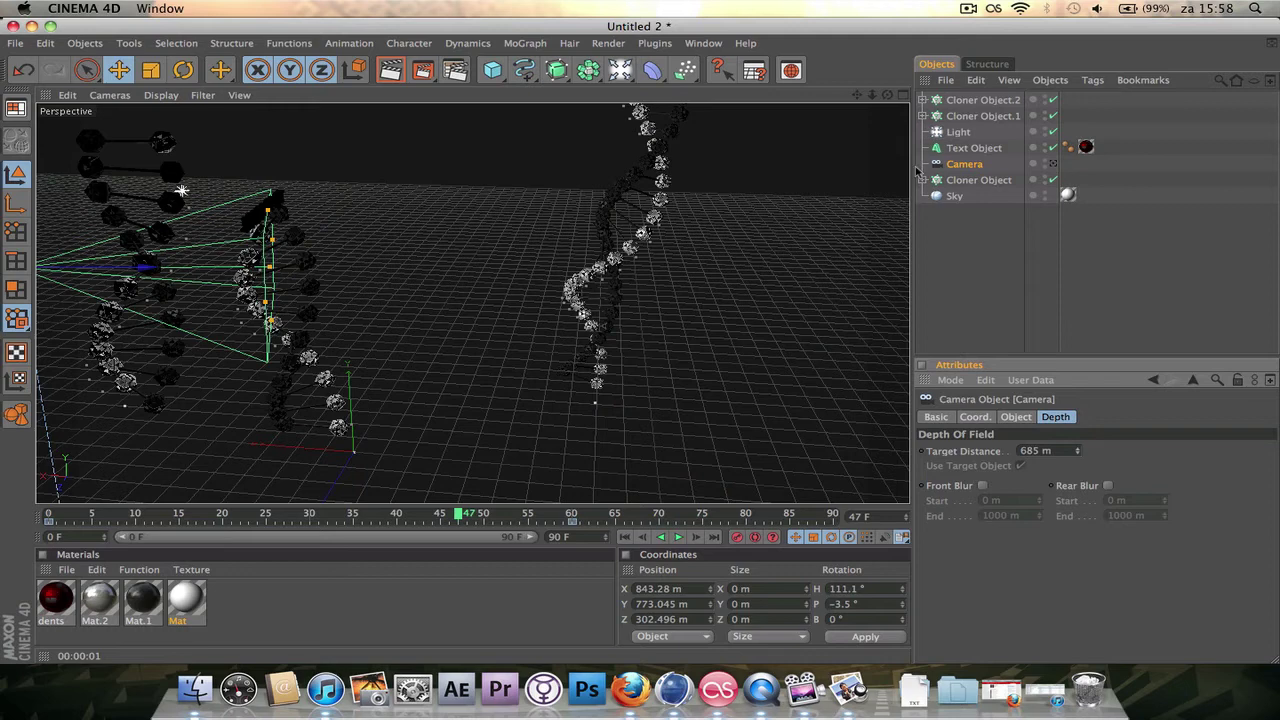
# Enable the camera's Front Blur and Rear Blur, setting both End distances to 65 m.
pyautogui.moveTo(886, 96); pyautogui.dragTo(941, 330)
pyautogui.click(980, 486)
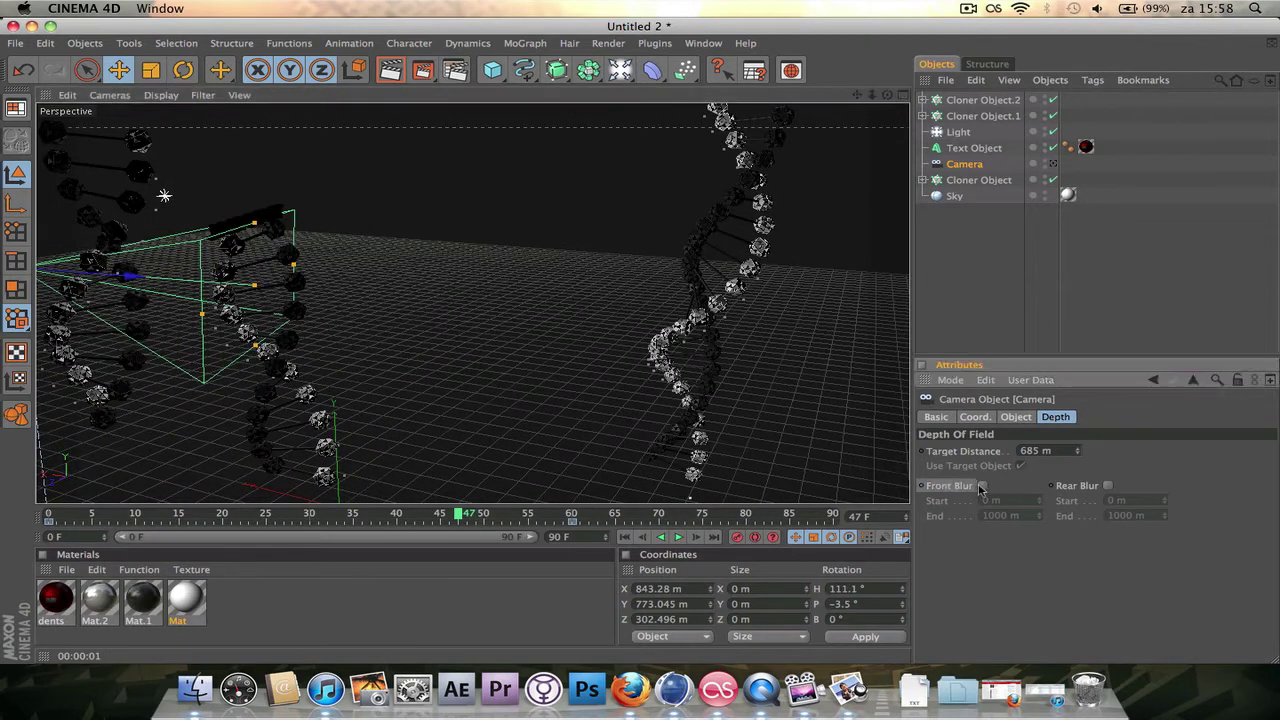
pyautogui.click(1107, 486)
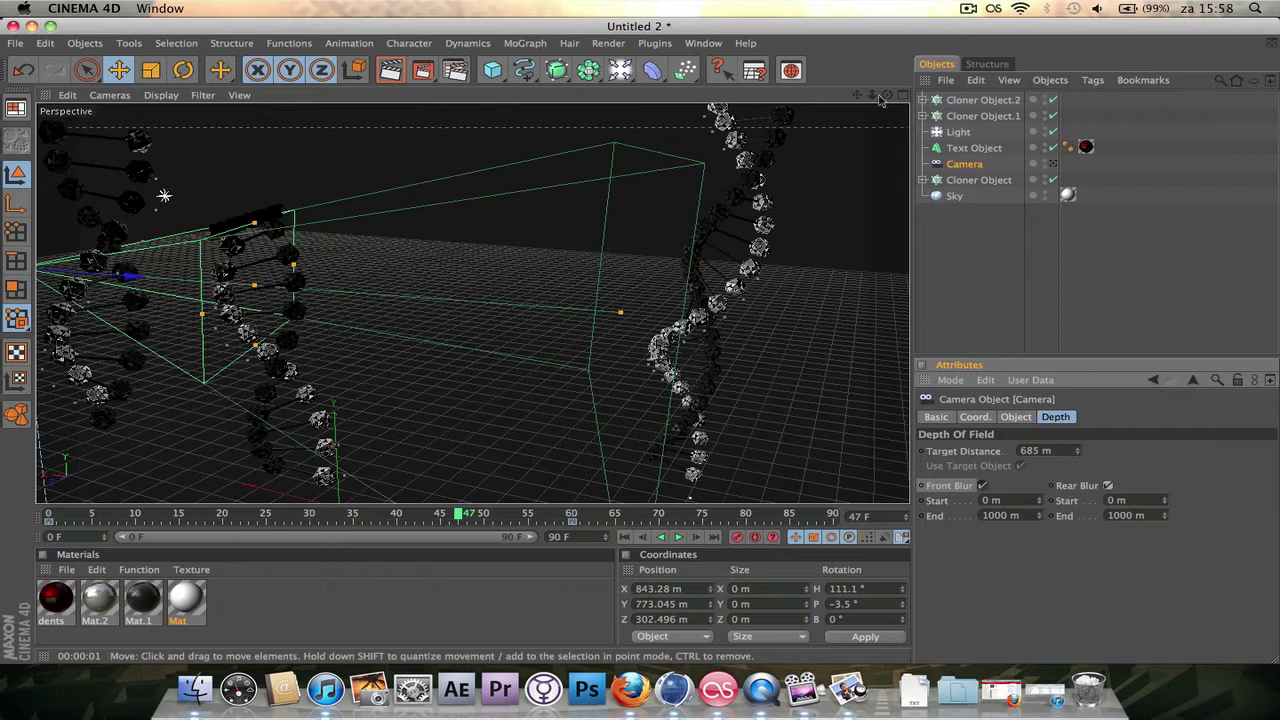
pyautogui.moveTo(886, 95); pyautogui.dragTo(850, 99)
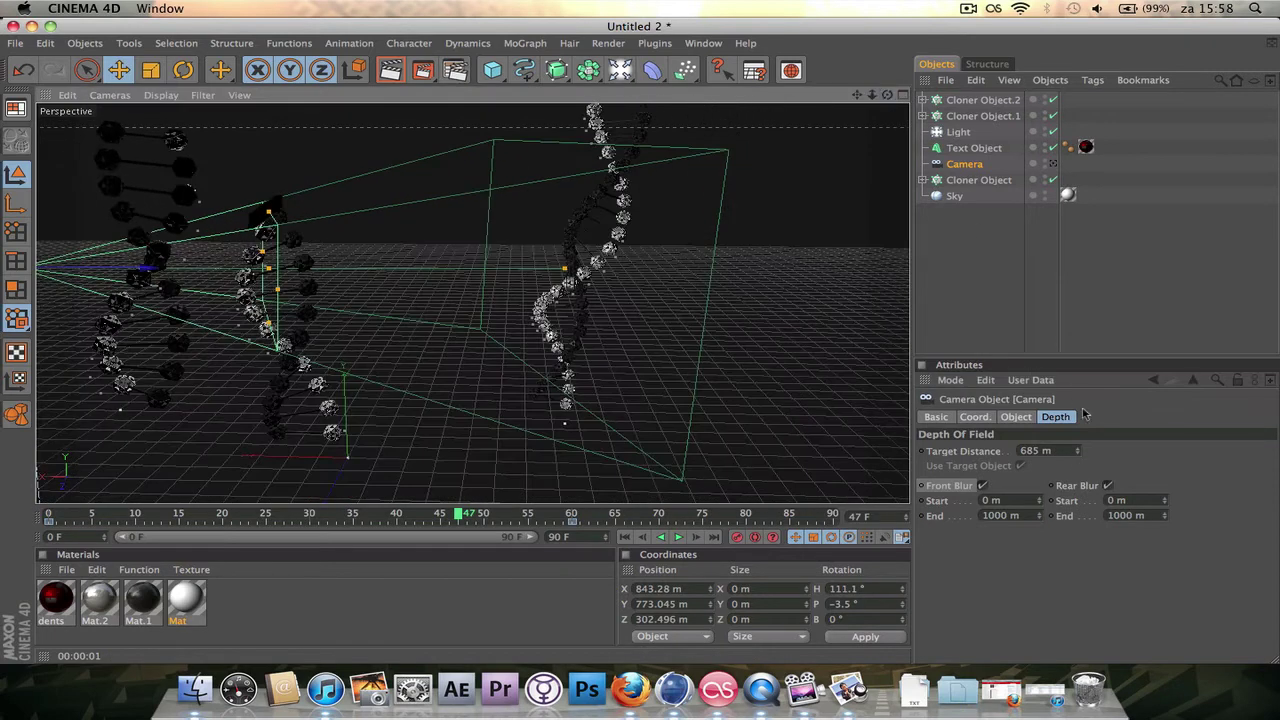
pyautogui.moveTo(1166, 516); pyautogui.dragTo(1166, 624)
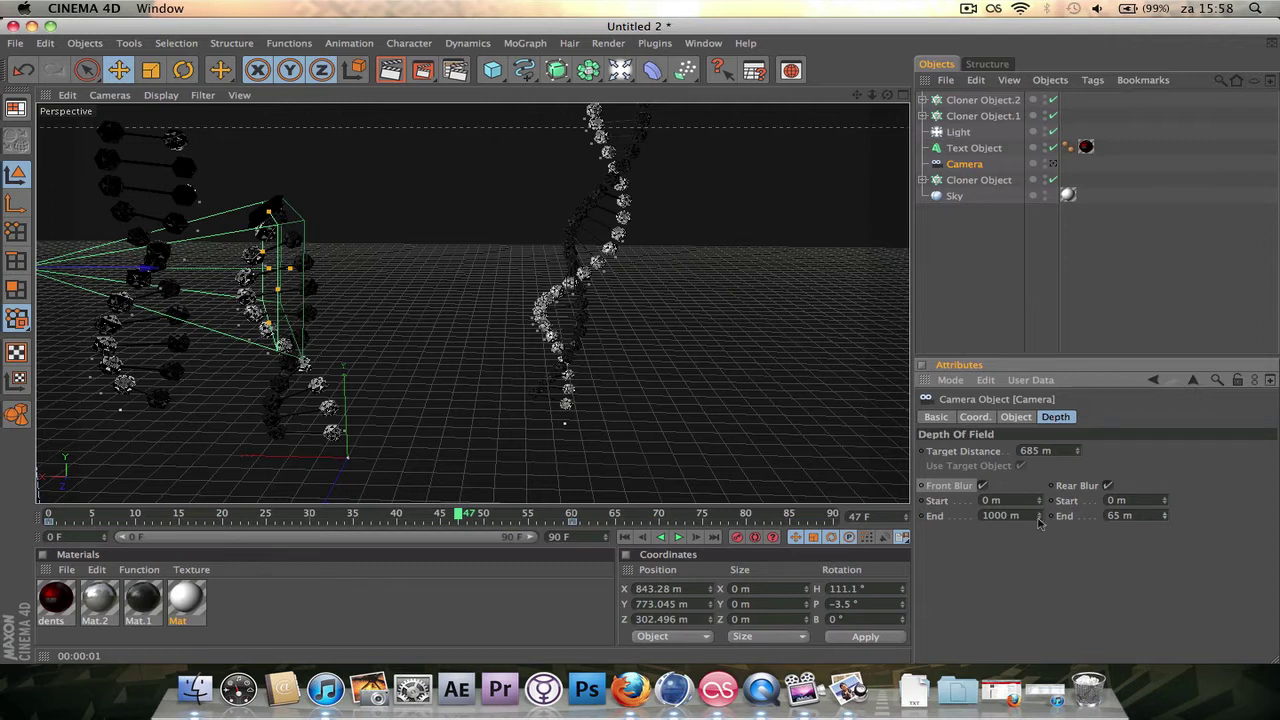
pyautogui.moveTo(1039, 517); pyautogui.dragTo(1039, 564)
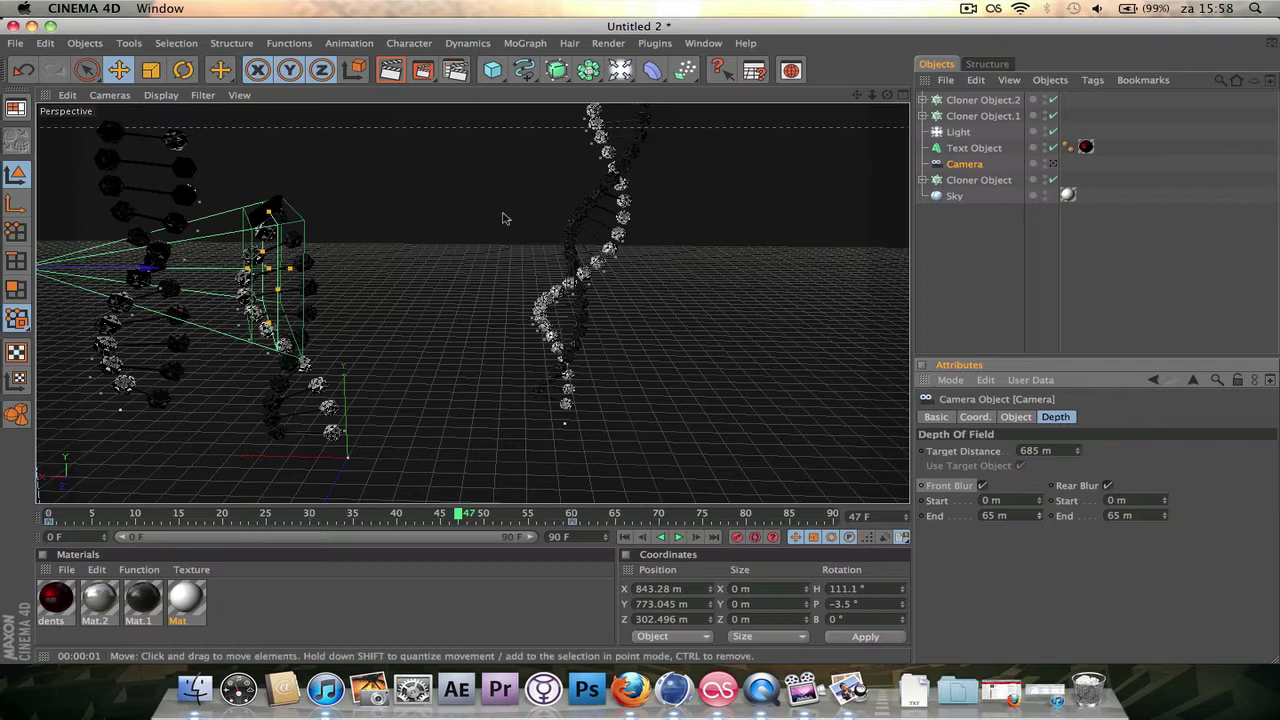
pyautogui.keyDown('alt'); pyautogui.moveTo(506, 217); pyautogui.dragTo(712, 122); pyautogui.keyUp('alt')
pyautogui.moveTo(864, 98); pyautogui.dragTo(250, 232)
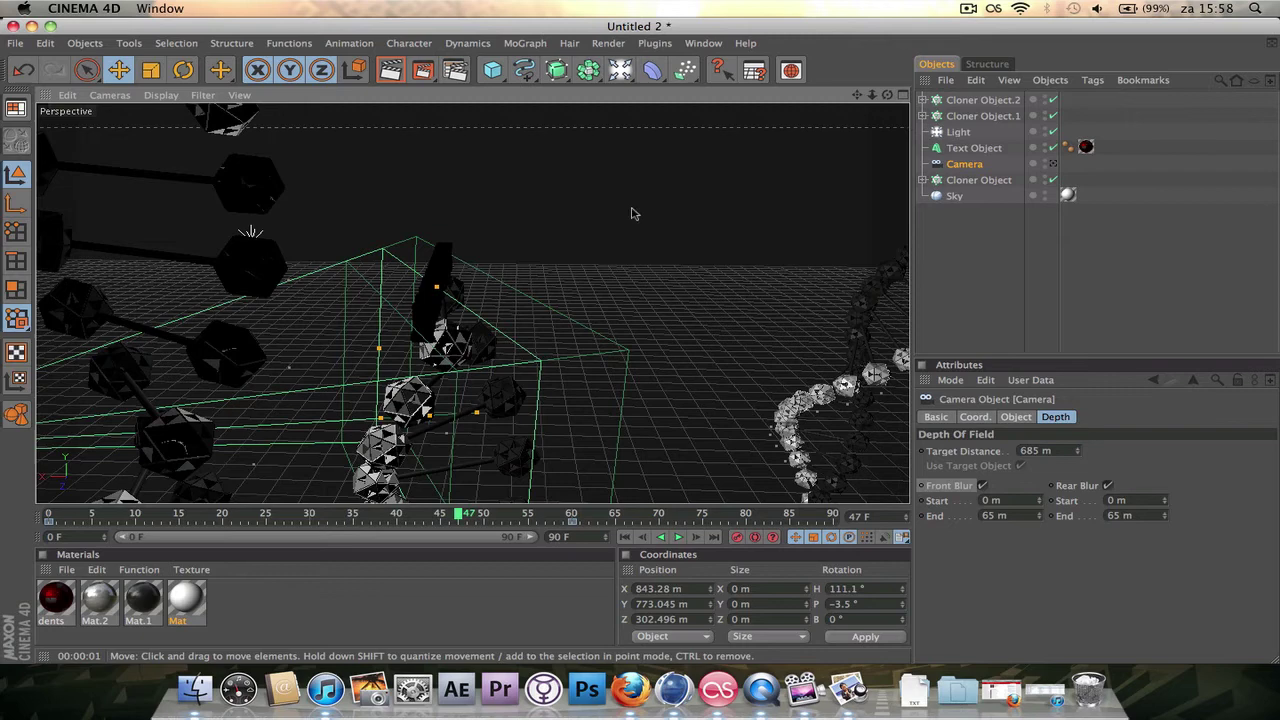
pyautogui.moveTo(896, 95)
pyautogui.mouseDown()
pyautogui.moveTo(830, 120)
pyautogui.moveTo(890, 98)
pyautogui.mouseUp()
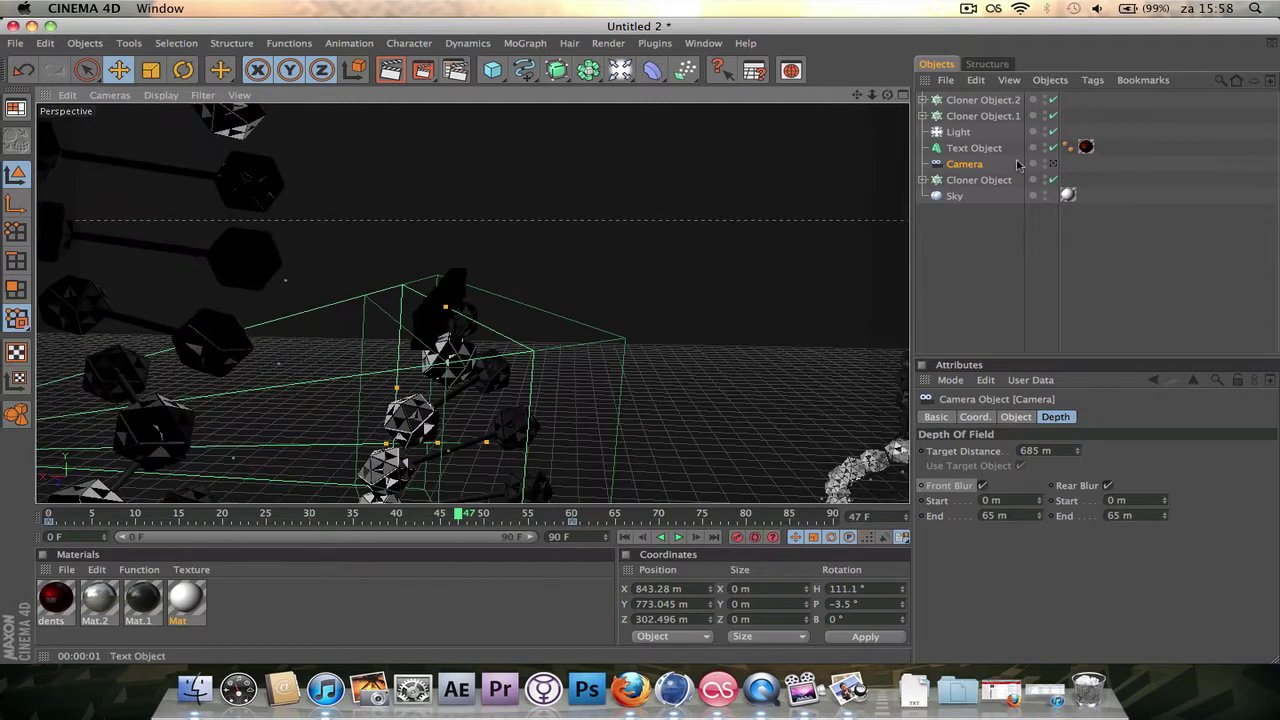
# Render the camera view with depth of field, then shift Cloner Object.1's helix up and left.
pyautogui.click(1054, 164)
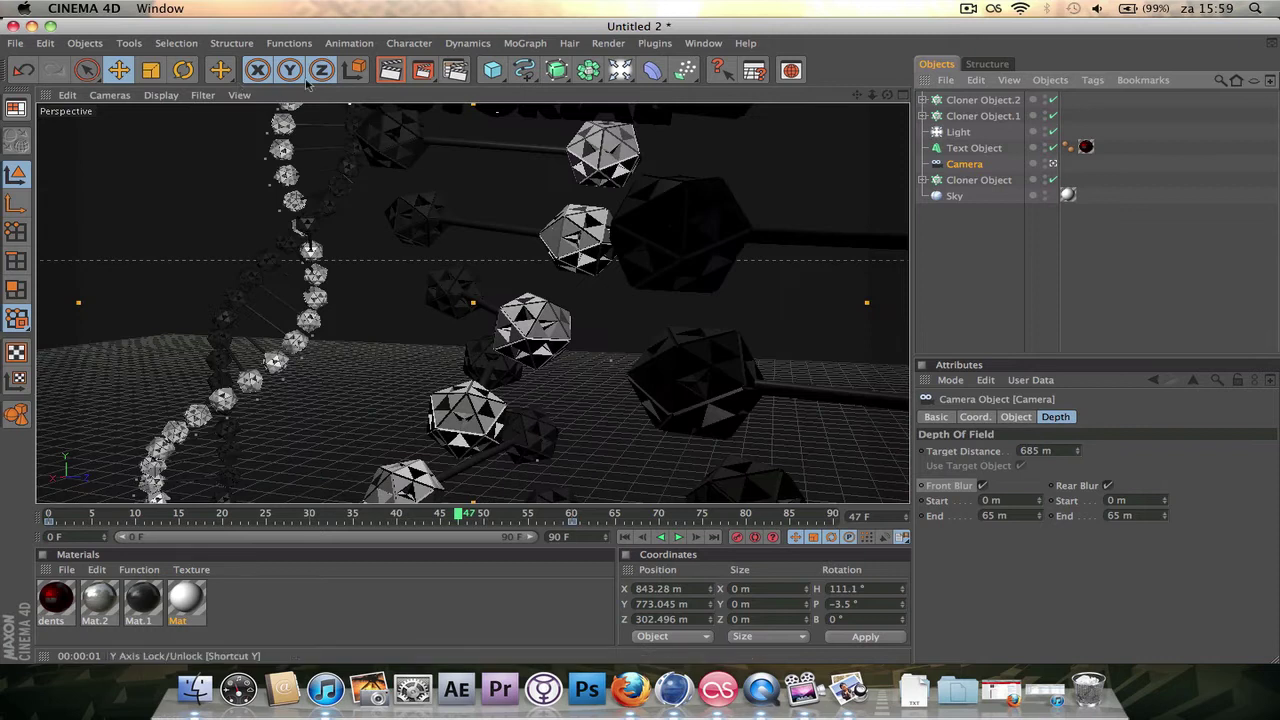
pyautogui.hotkey('ctrl', 'r')
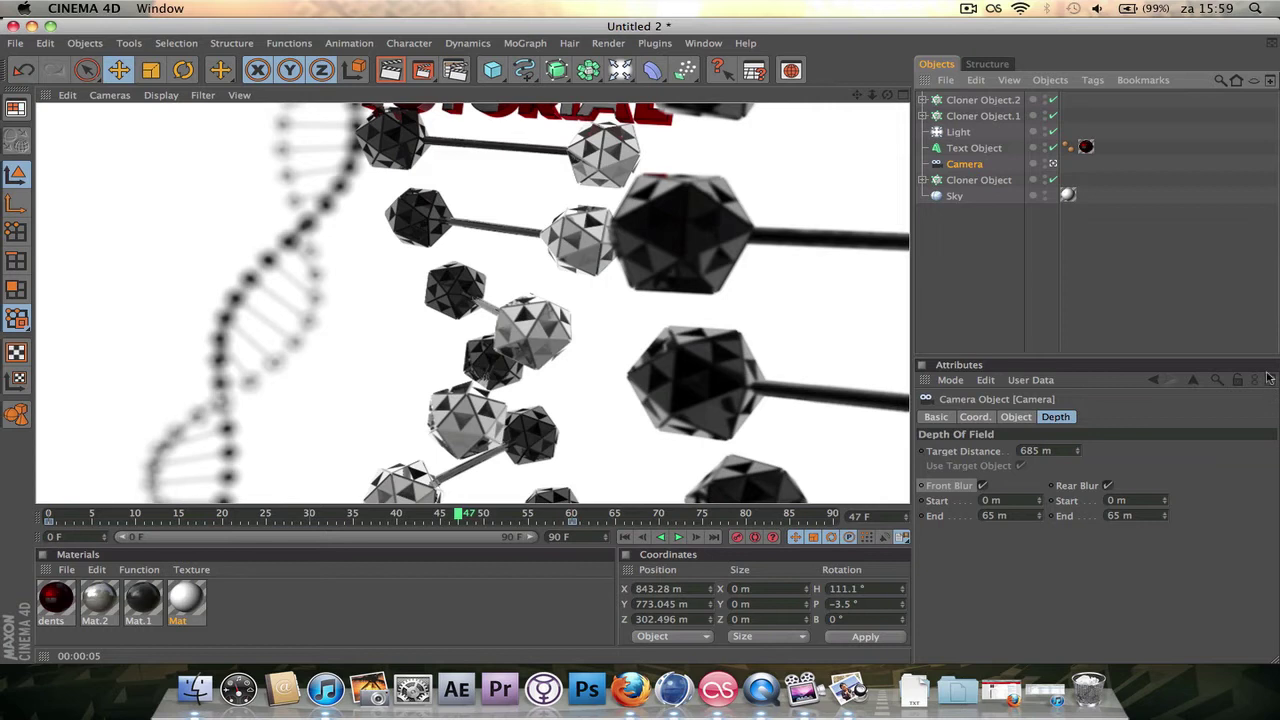
pyautogui.click(1052, 164)
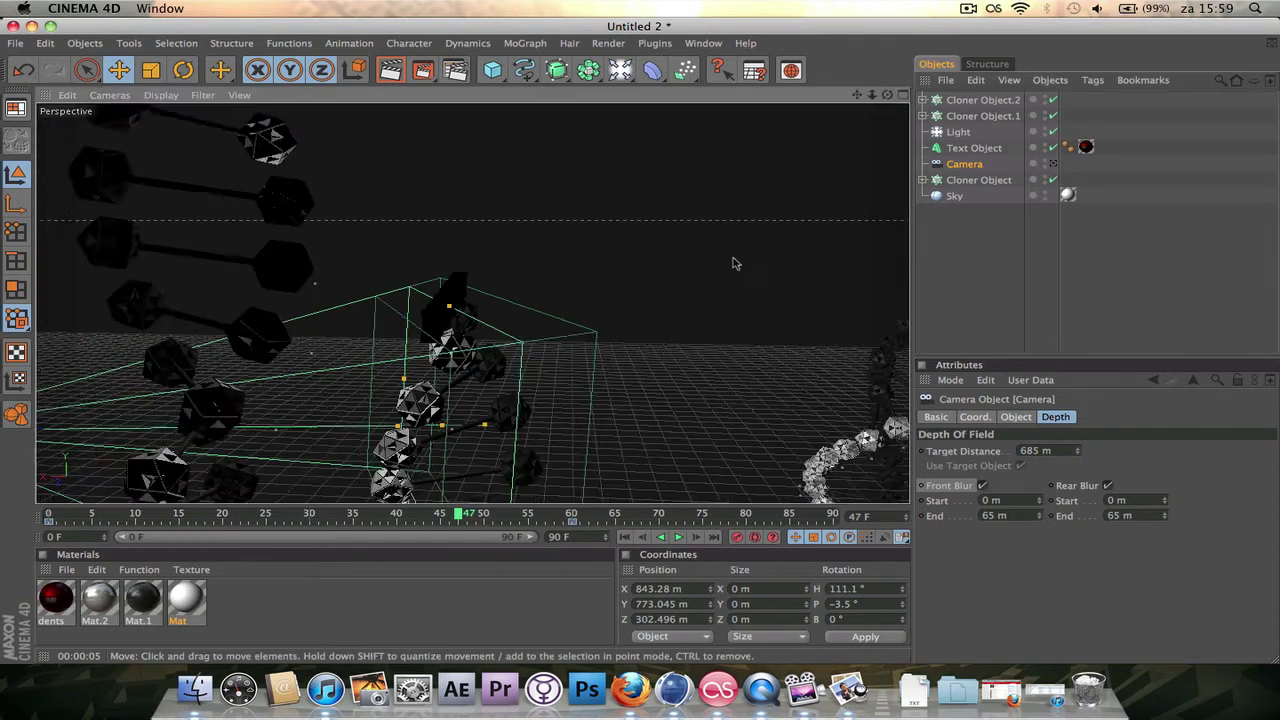
pyautogui.scroll(-5, 734, 260)
pyautogui.click(1006, 104)
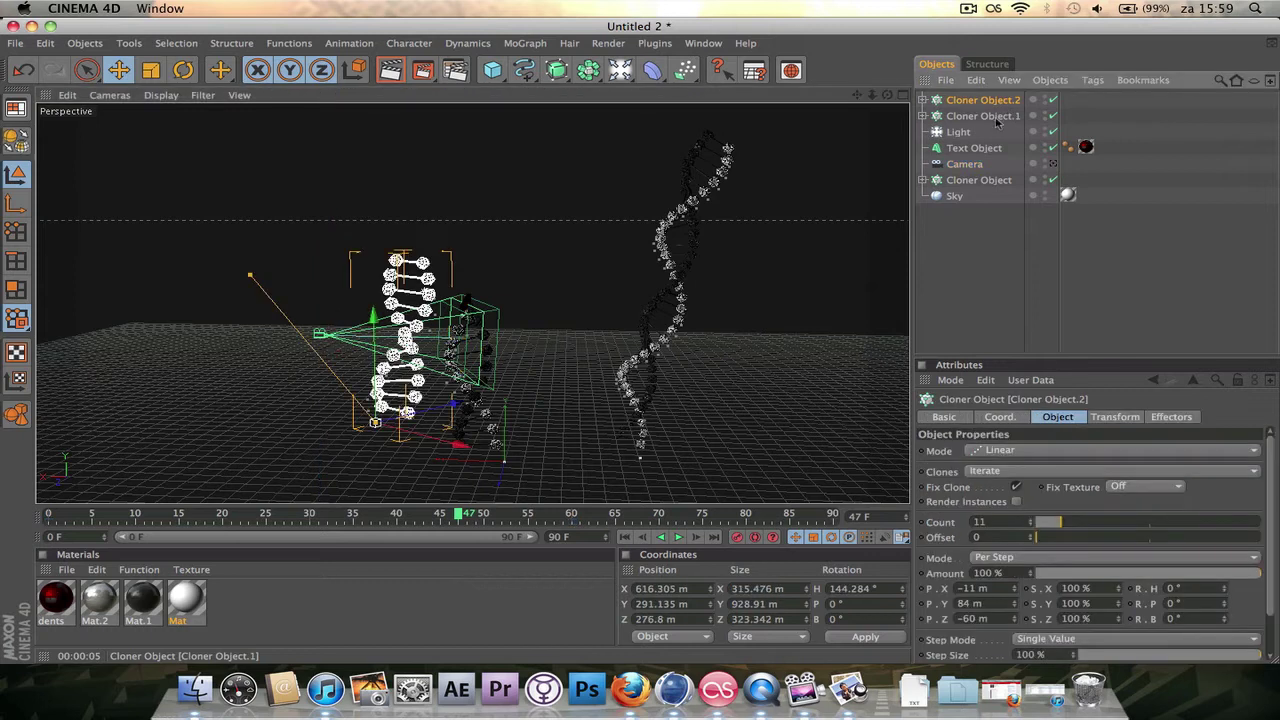
pyautogui.click(996, 119)
pyautogui.moveTo(662, 418); pyautogui.dragTo(546, 417)
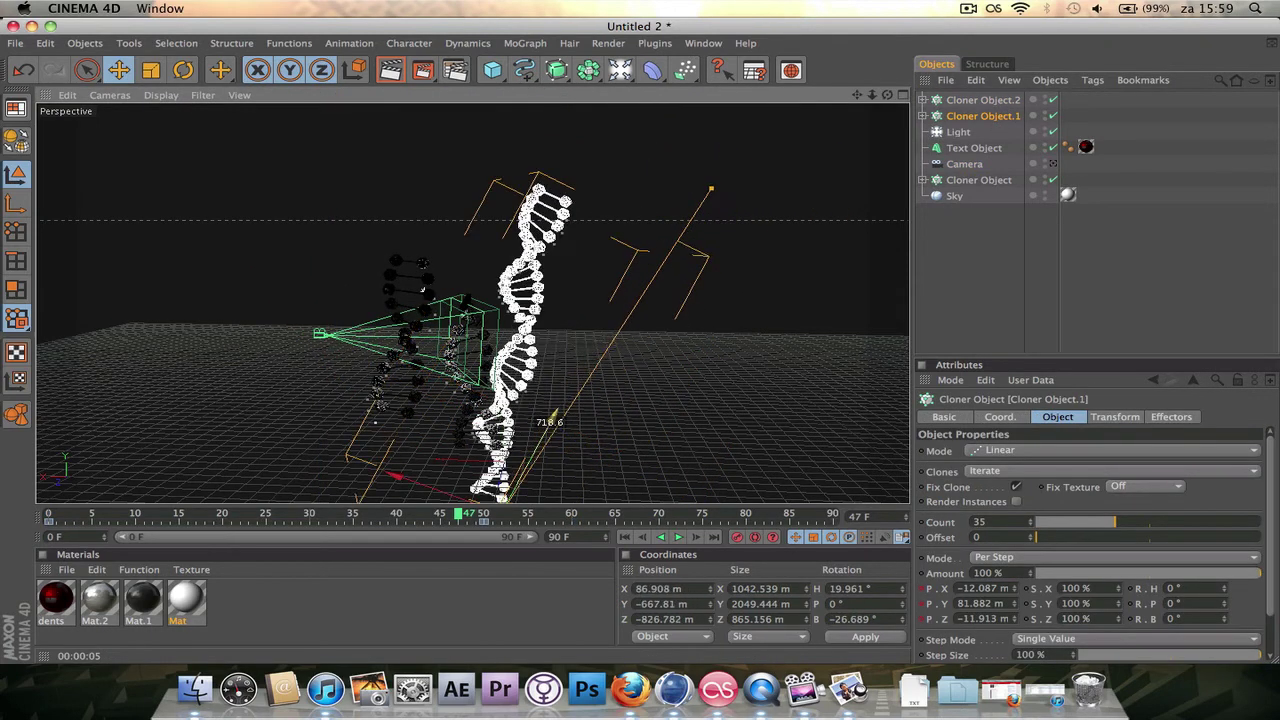
# Play the animation through the camera to frame 74 and render a preview.
pyautogui.click(634, 538)
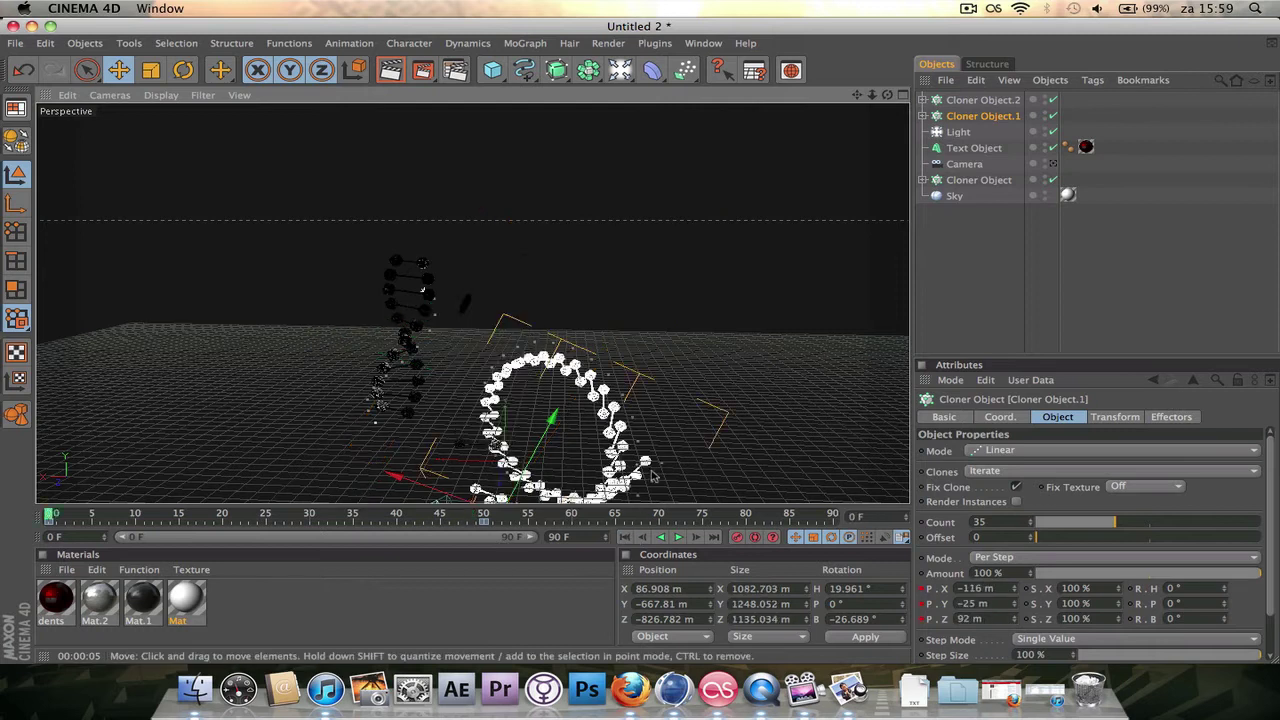
pyautogui.click(1052, 163)
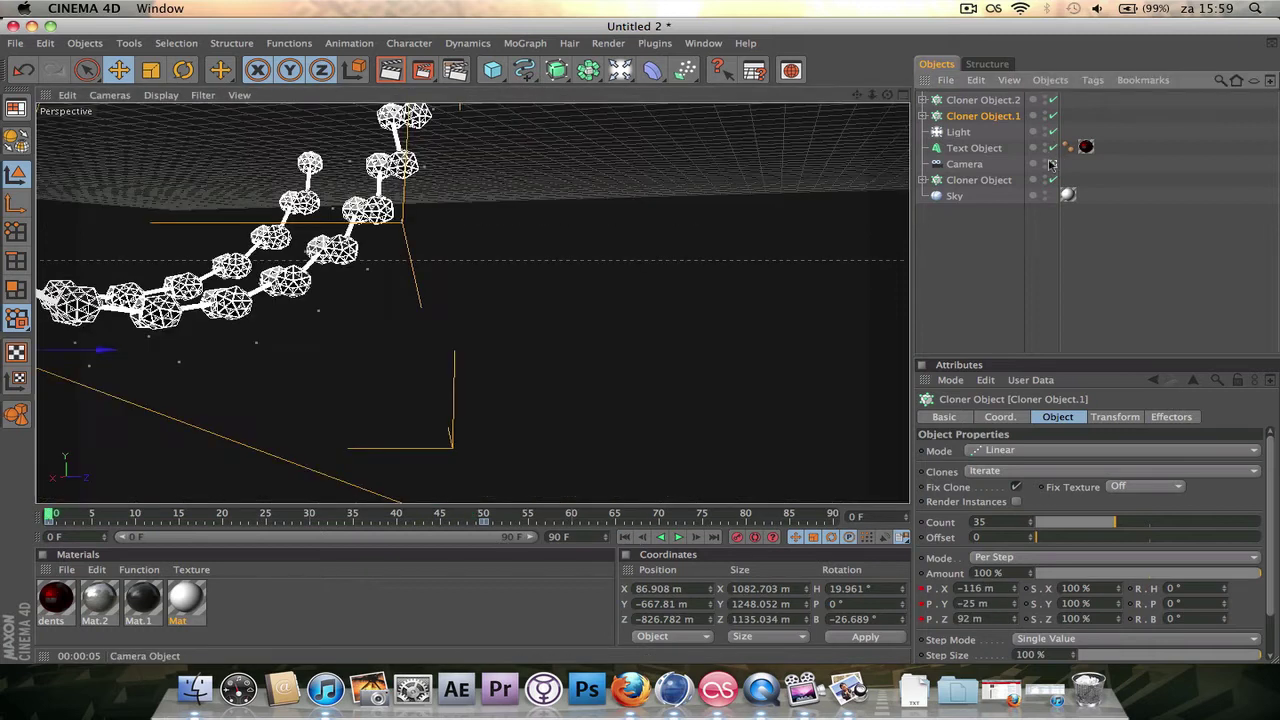
pyautogui.click(680, 538)
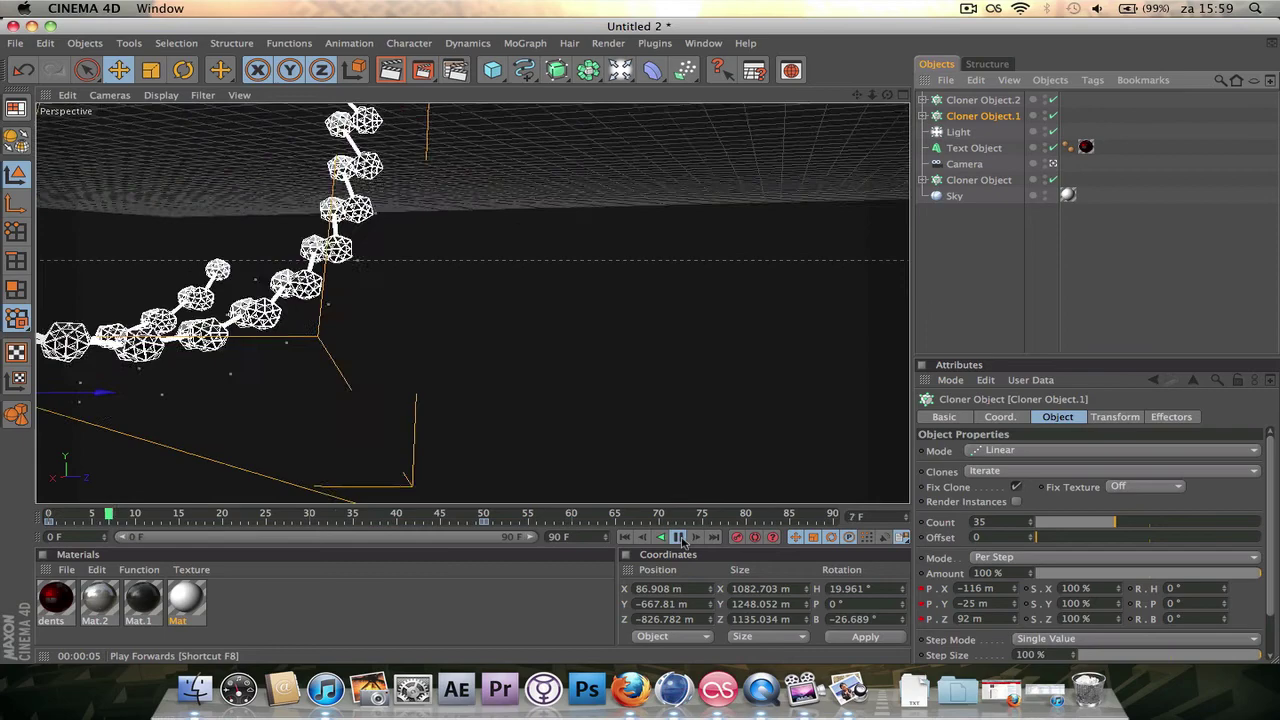
pyautogui.click(680, 538)
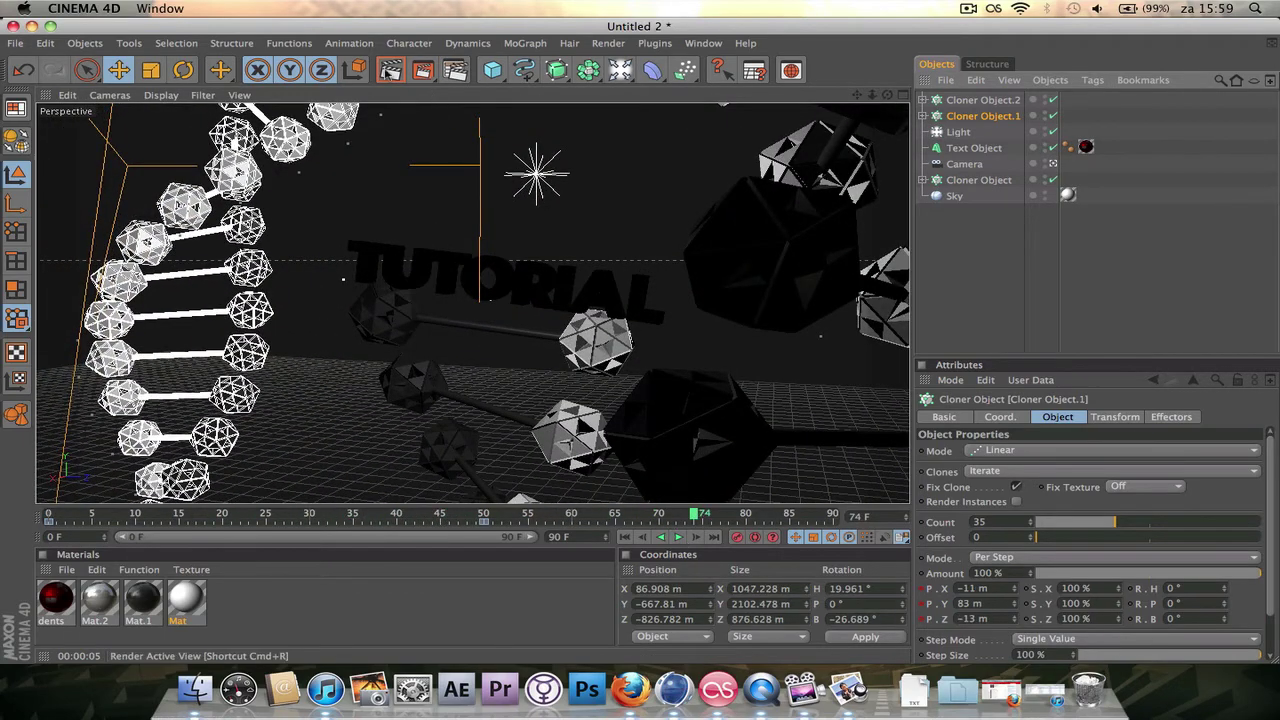
pyautogui.click(390, 70)
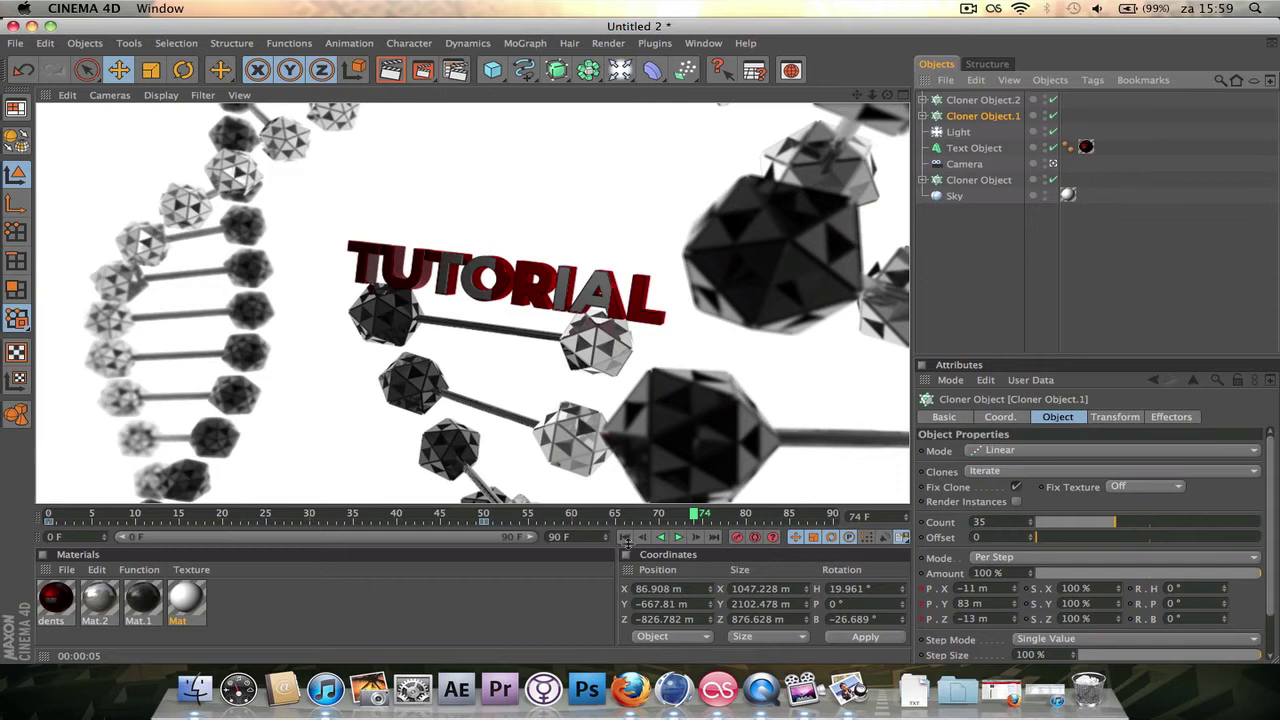
# Test-render the animation from the start at frames 17 and 30.
pyautogui.click(626, 539)
pyautogui.click(679, 538)
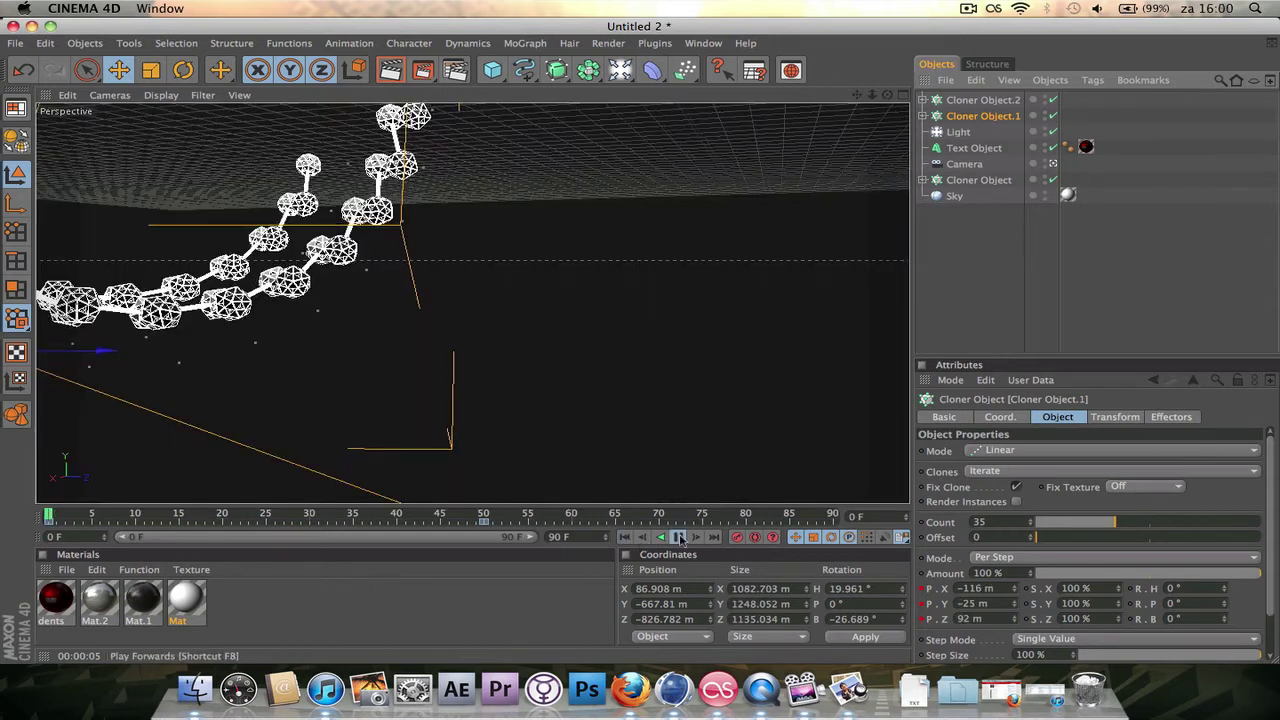
pyautogui.click(679, 538)
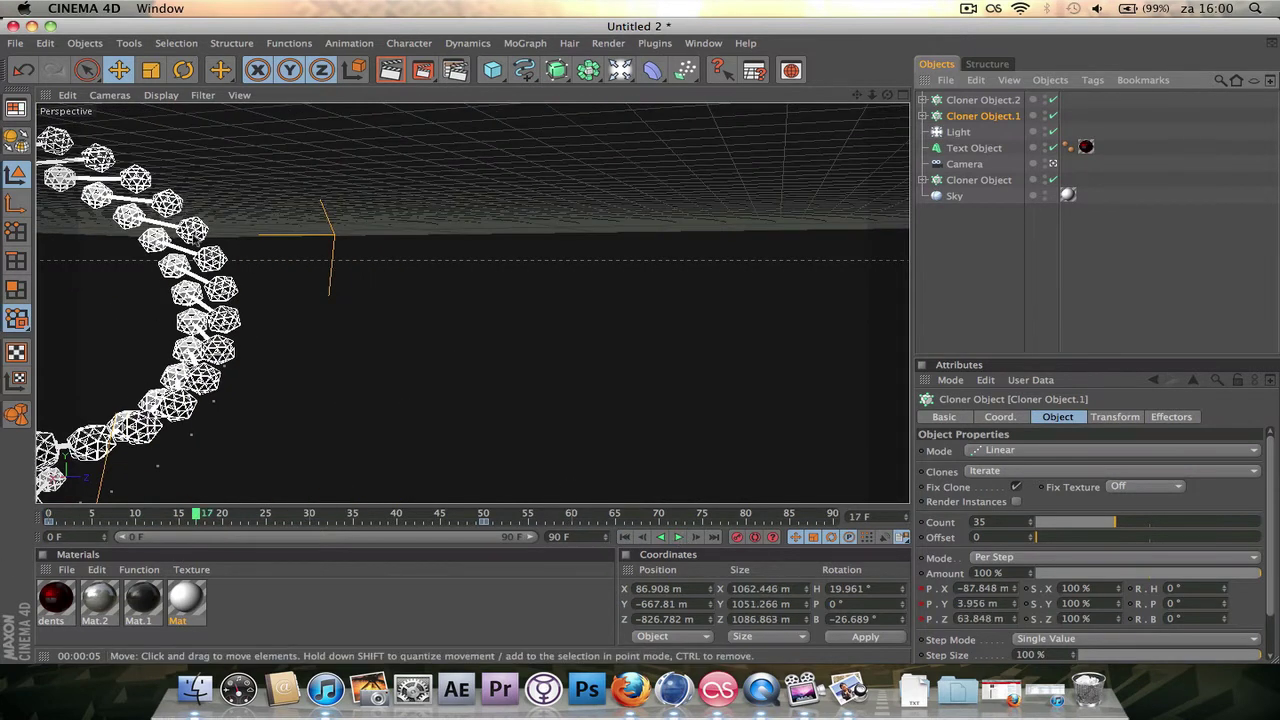
pyautogui.click(390, 70)
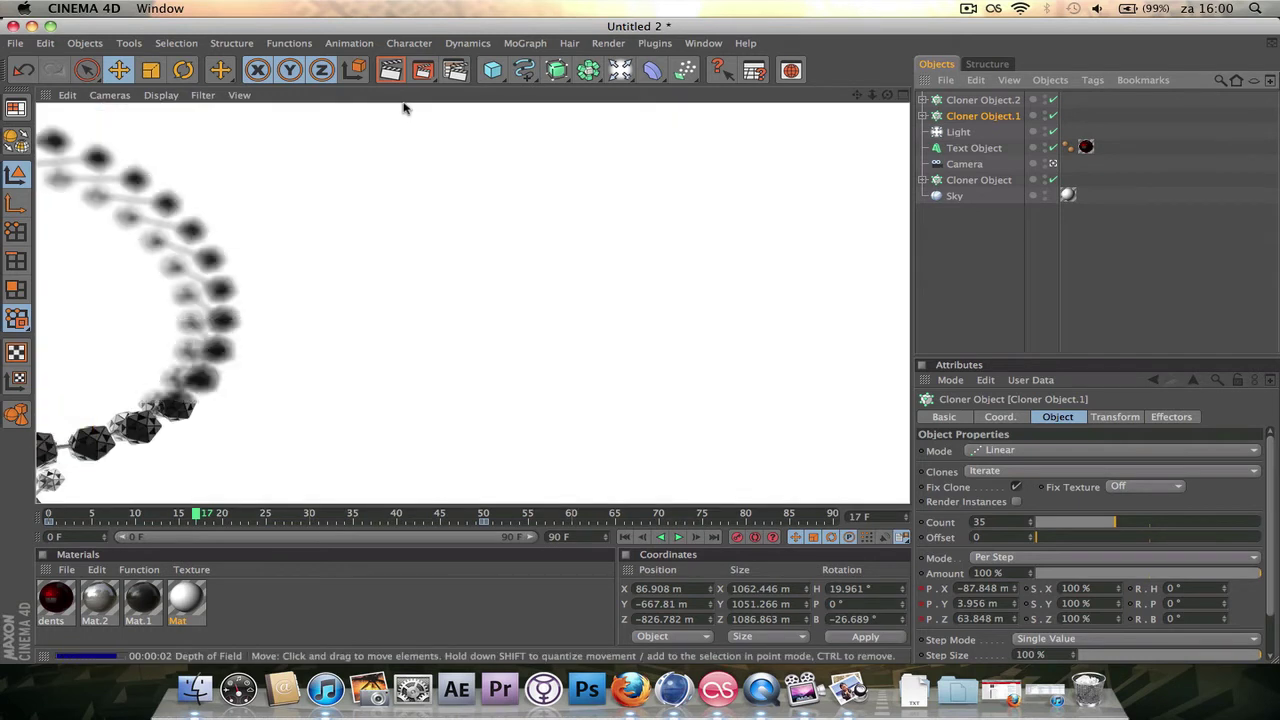
pyautogui.click(940, 278)
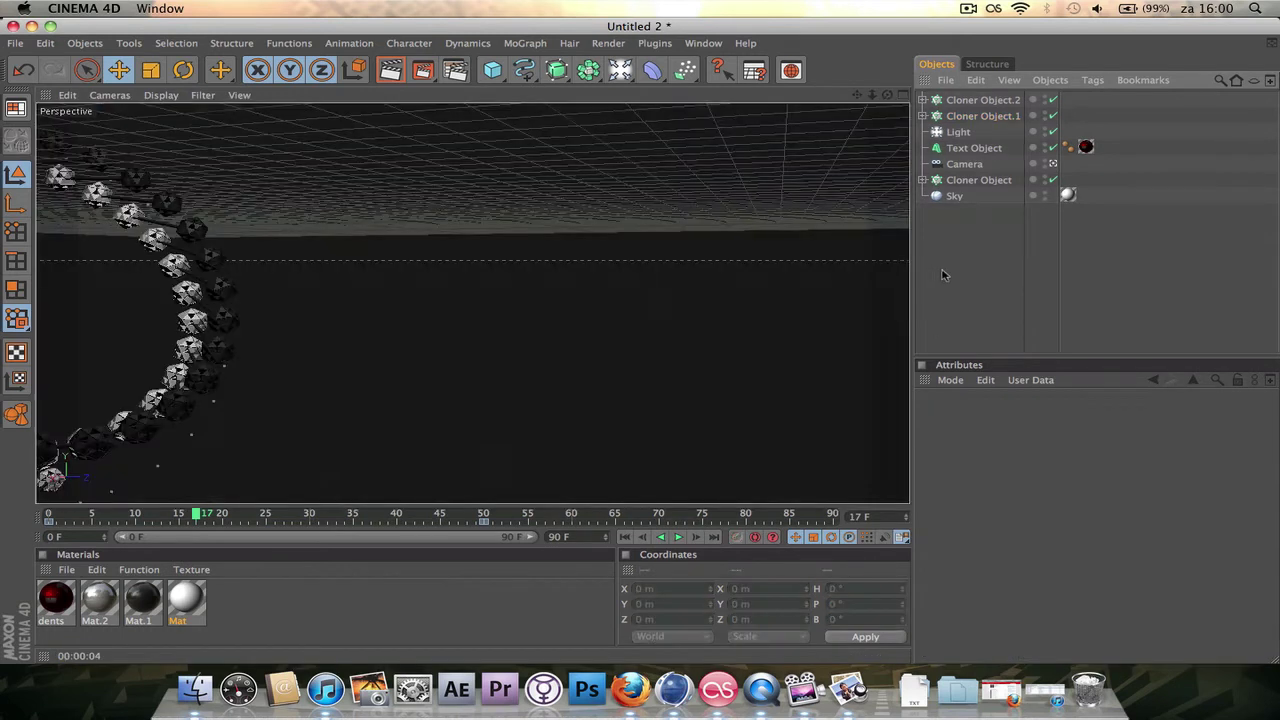
pyautogui.moveTo(196, 513); pyautogui.dragTo(313, 513)
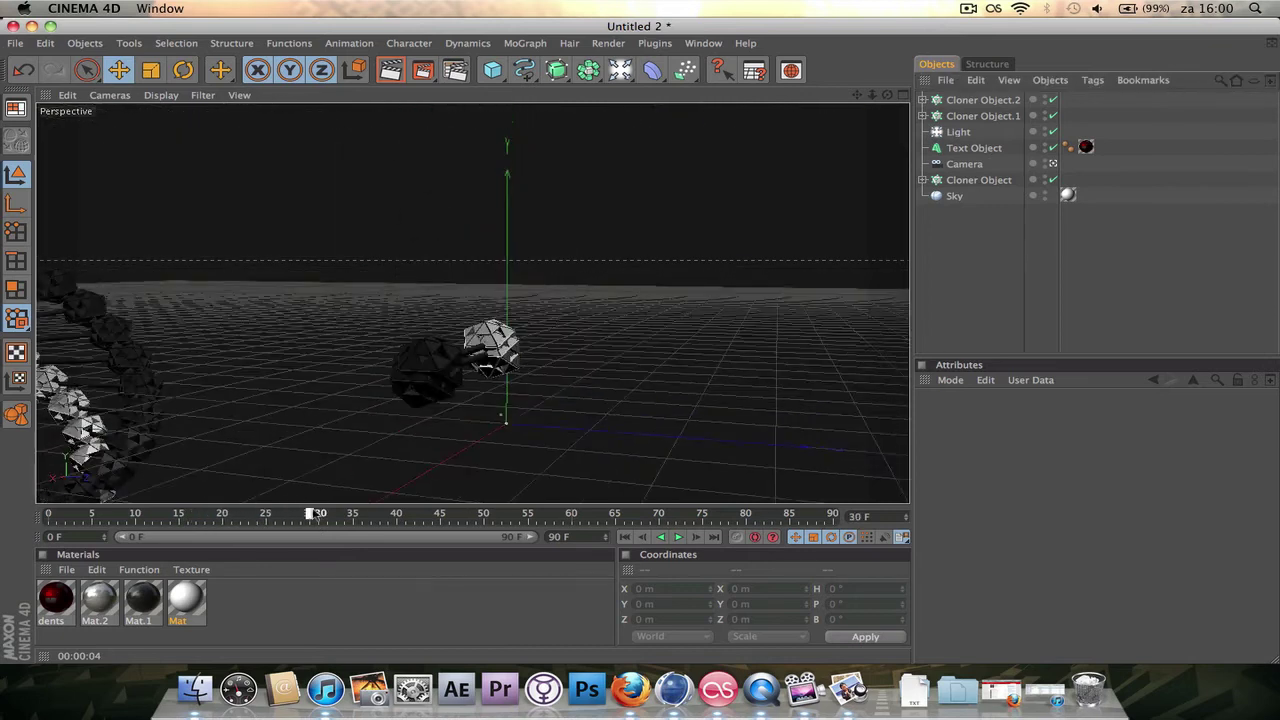
pyautogui.click(391, 70)
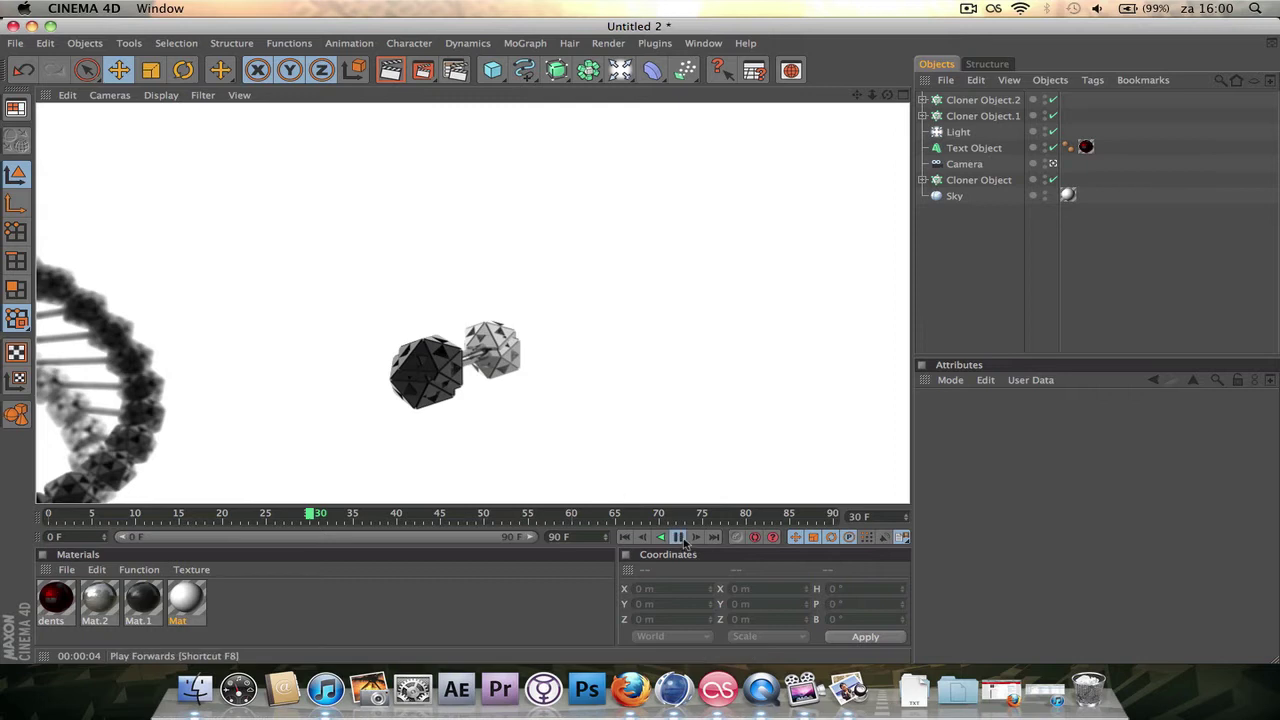
# Play on and render previews at frames 43 and 59.
pyautogui.click(679, 537)
pyautogui.click(679, 537)
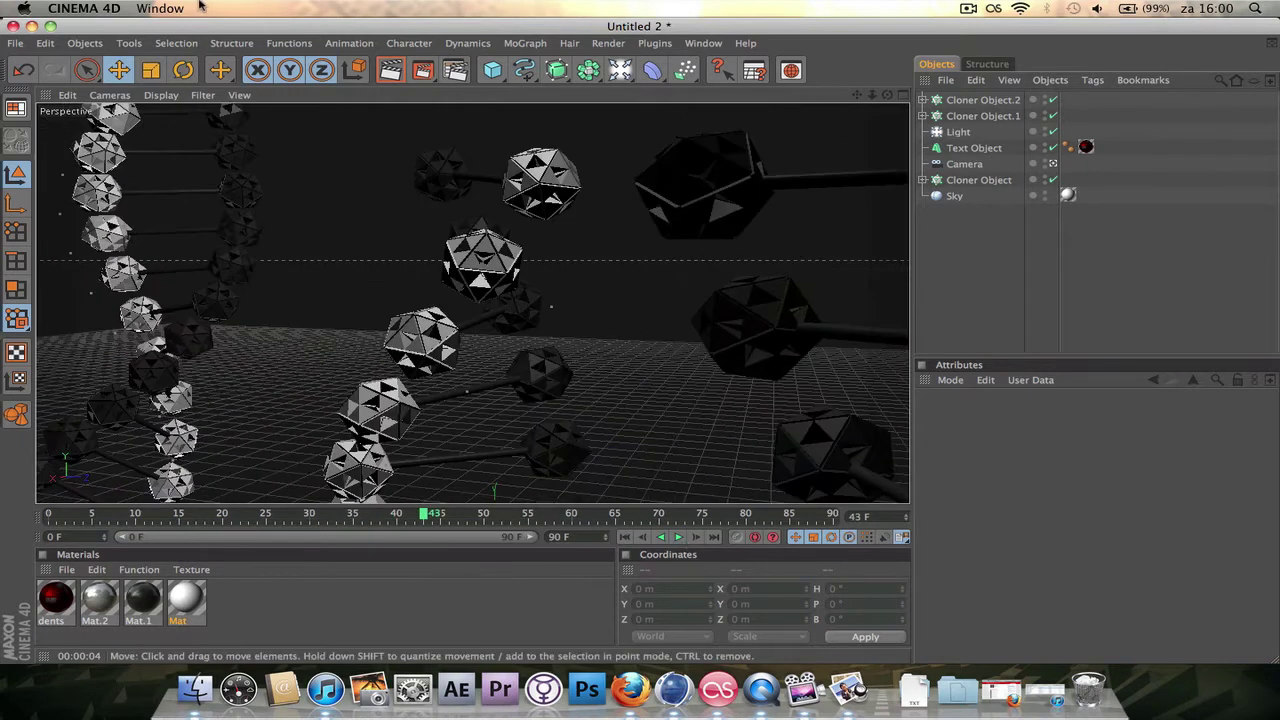
pyautogui.click(391, 75)
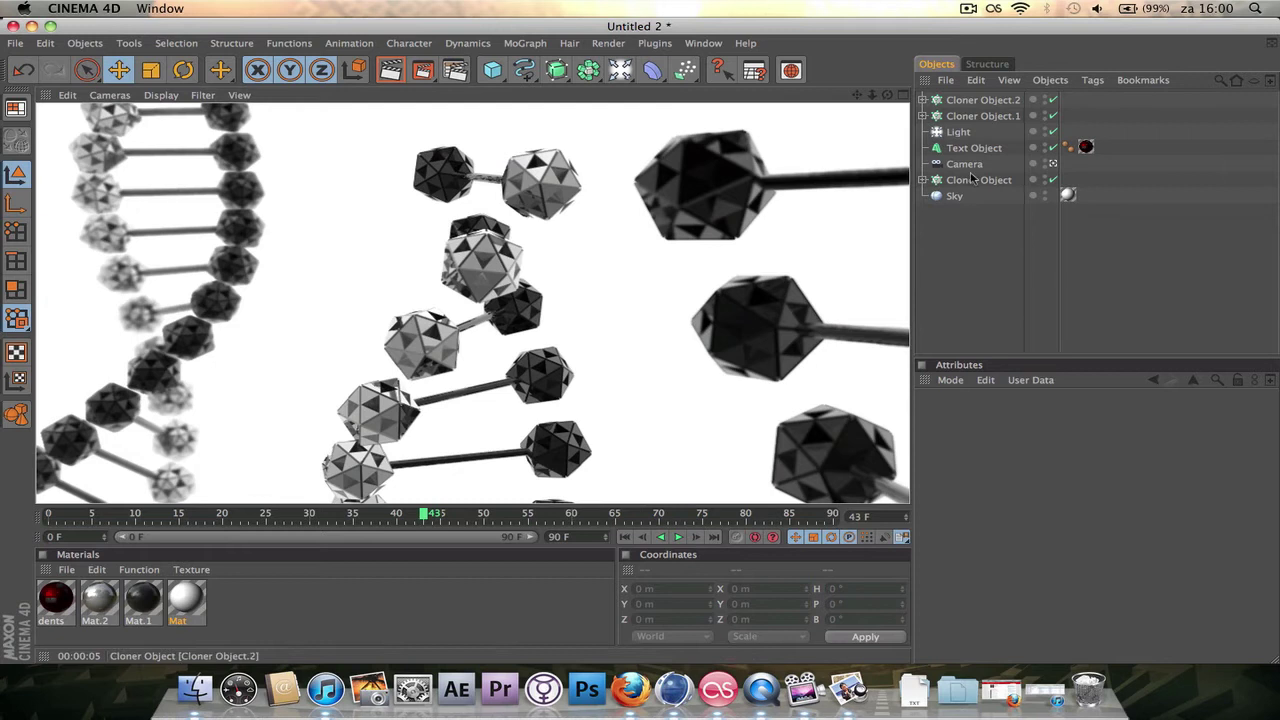
pyautogui.click(679, 537)
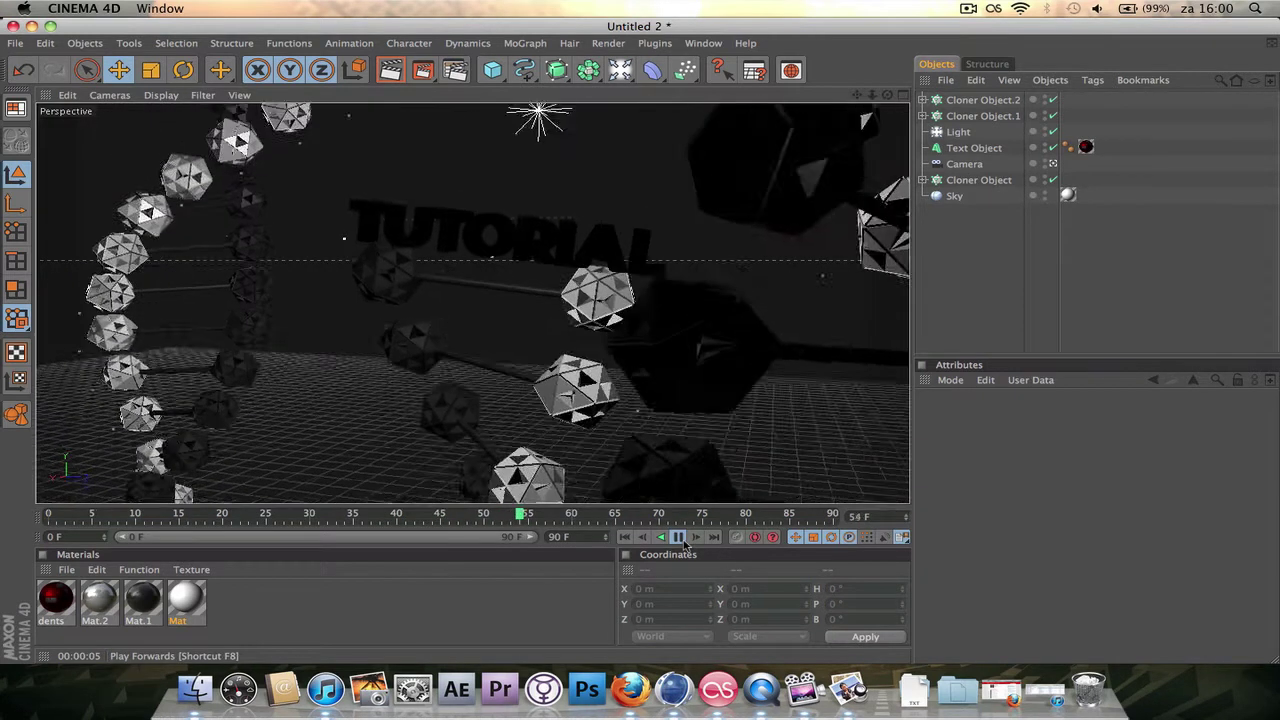
pyautogui.click(411, 76)
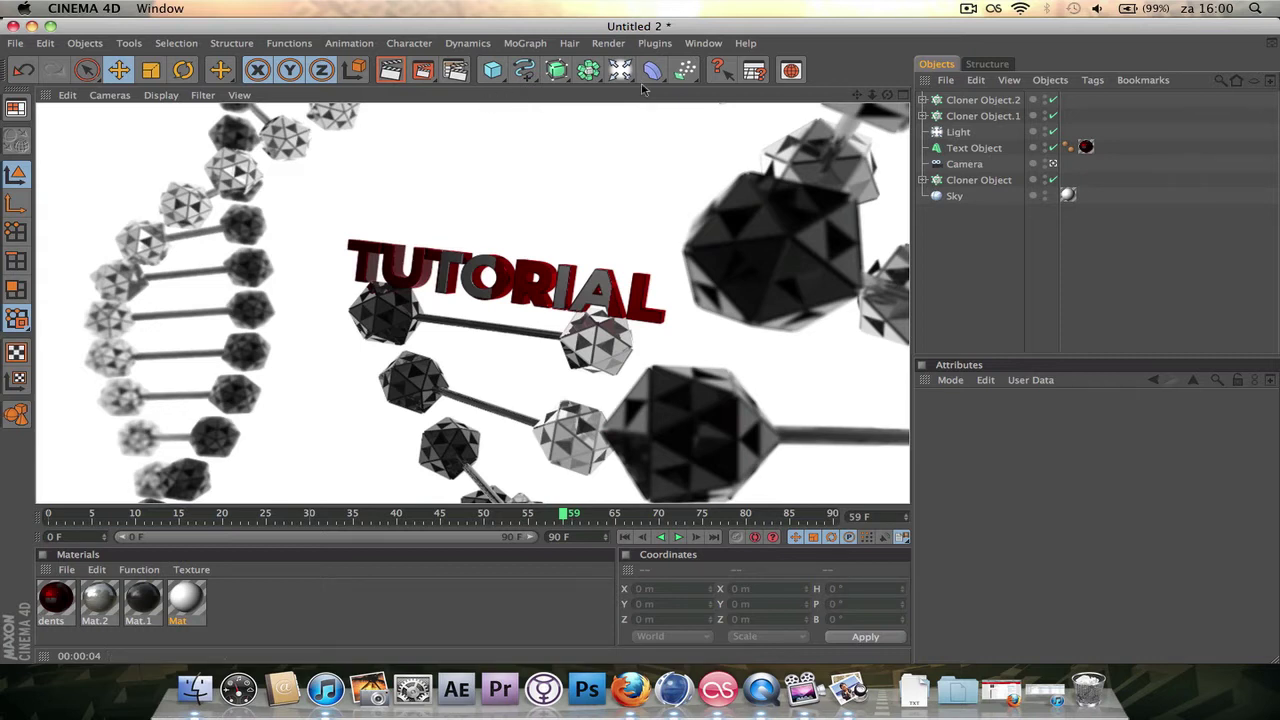
pyautogui.click(608, 43)
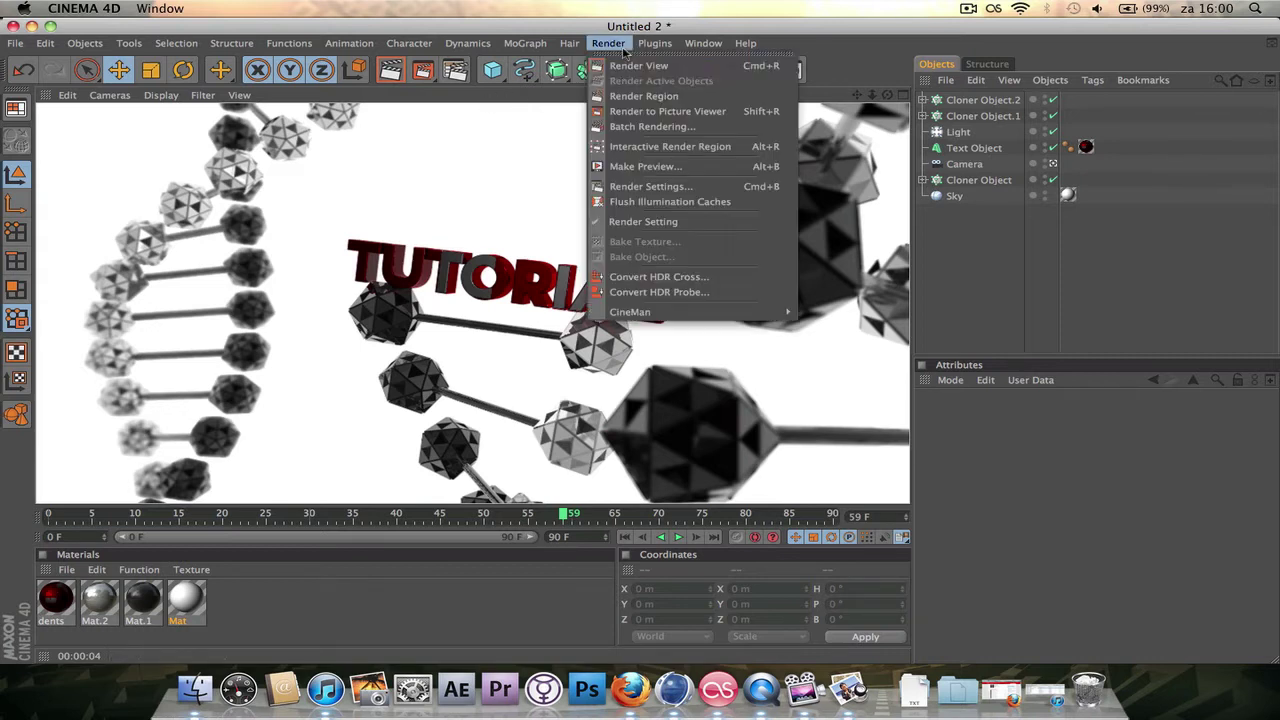
pyautogui.click(700, 192)
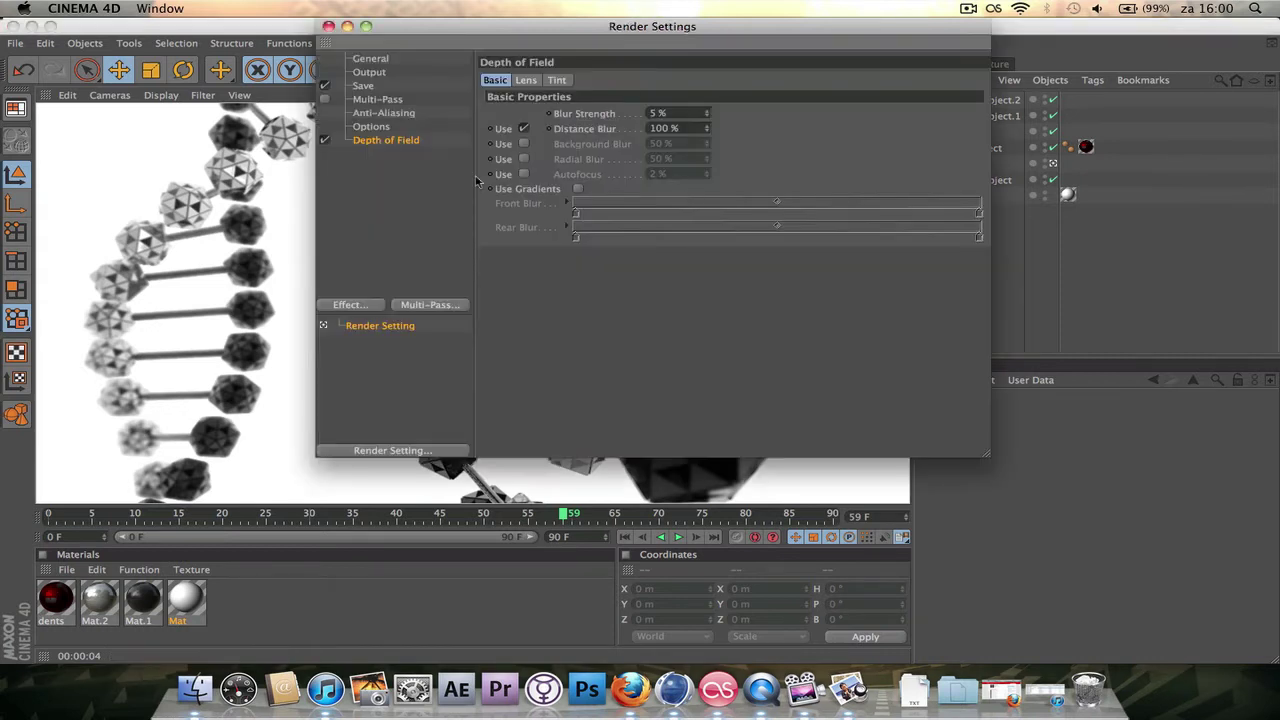
pyautogui.click(385, 113)
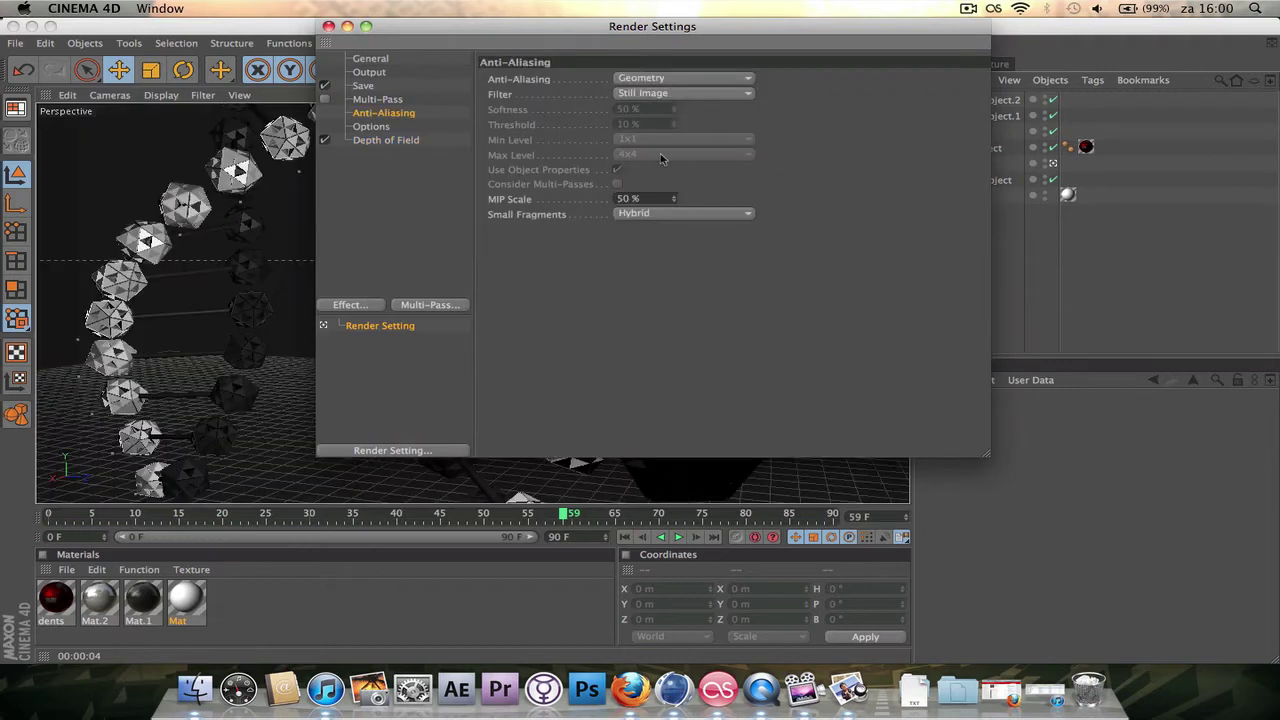
pyautogui.click(374, 306)
pyautogui.press('Escape')
pyautogui.click(328, 26)
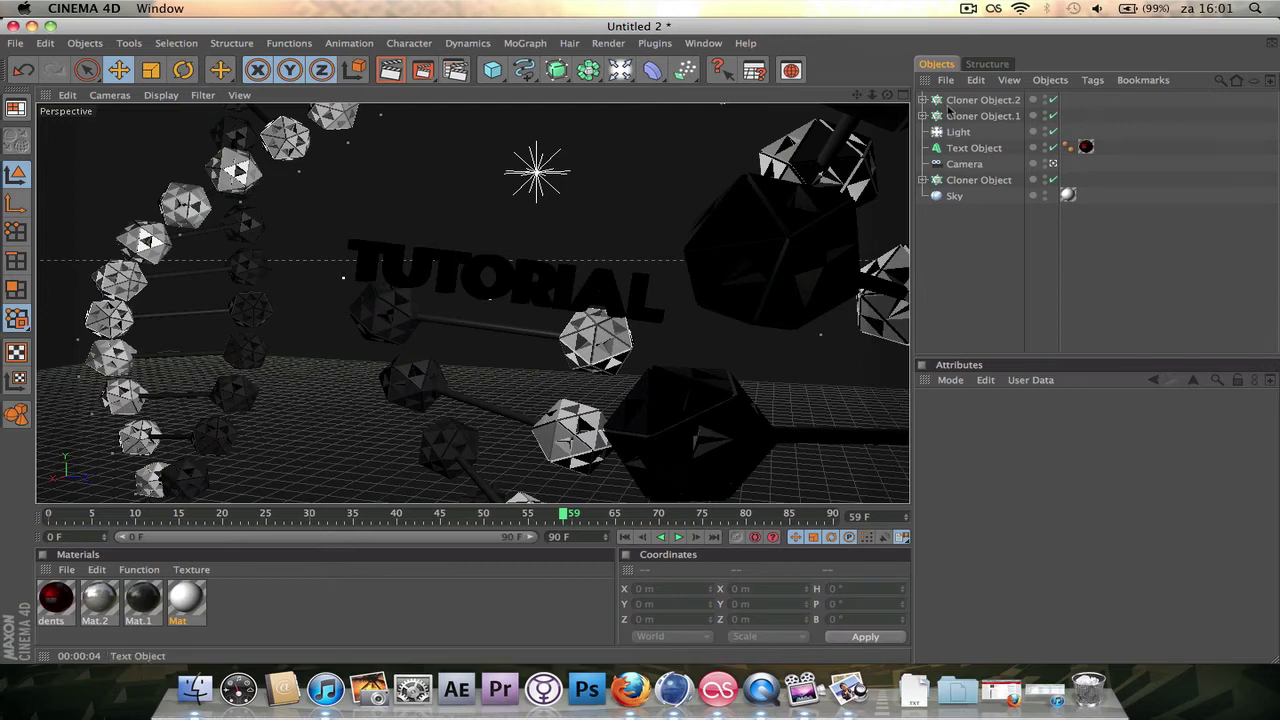
# Add a new light and move it up to 602.495 m and about 71 m along X.
pyautogui.click(620, 70)
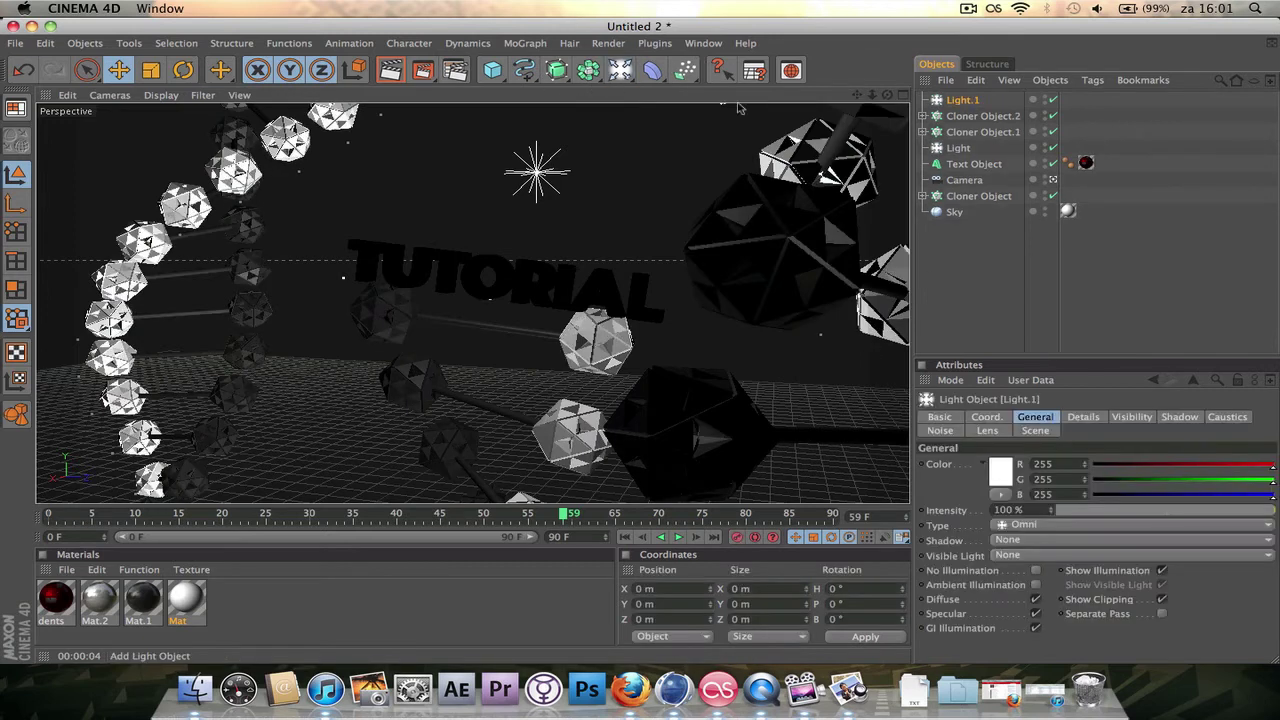
pyautogui.click(1051, 181)
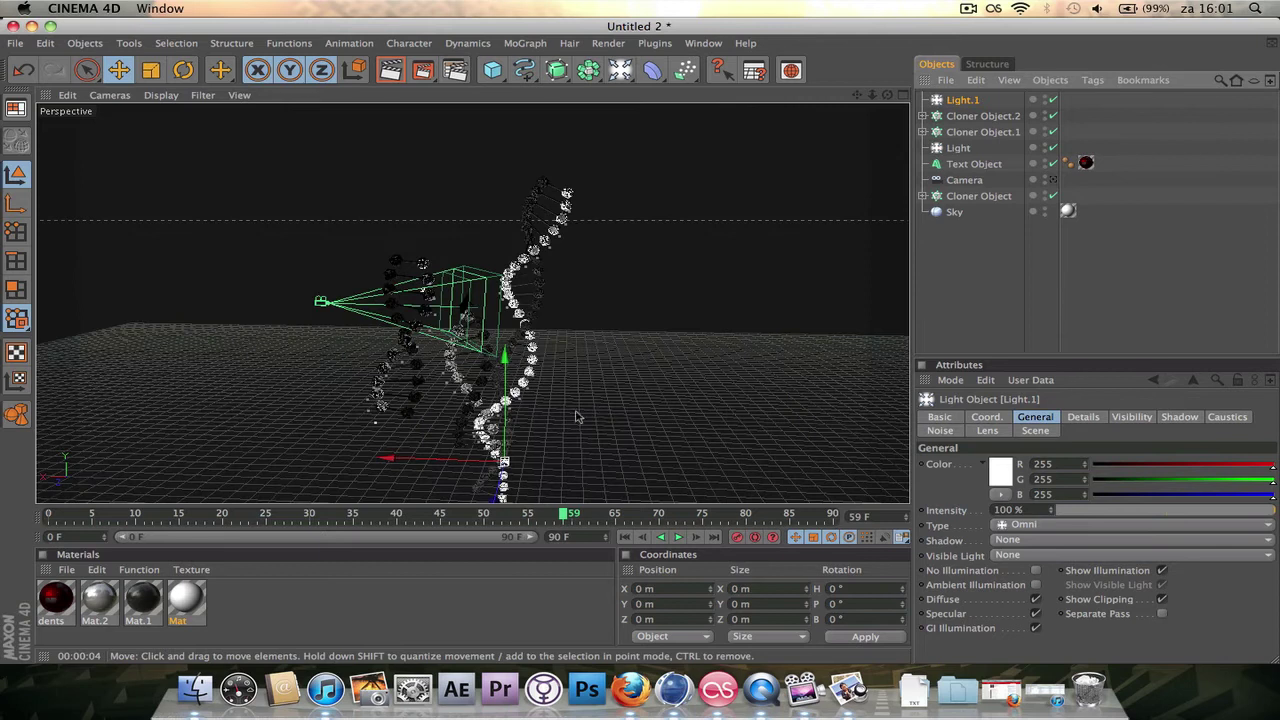
pyautogui.moveTo(503, 430); pyautogui.dragTo(535, 382)
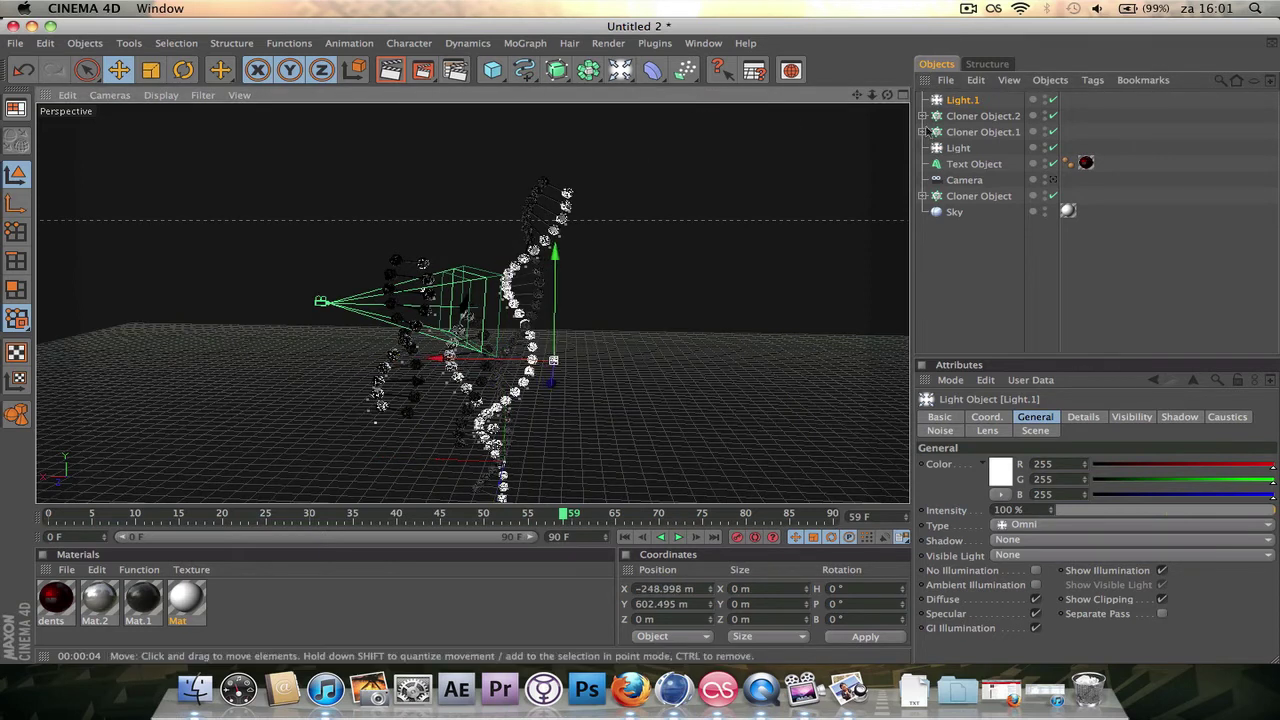
pyautogui.moveTo(887, 95); pyautogui.dragTo(870, 256)
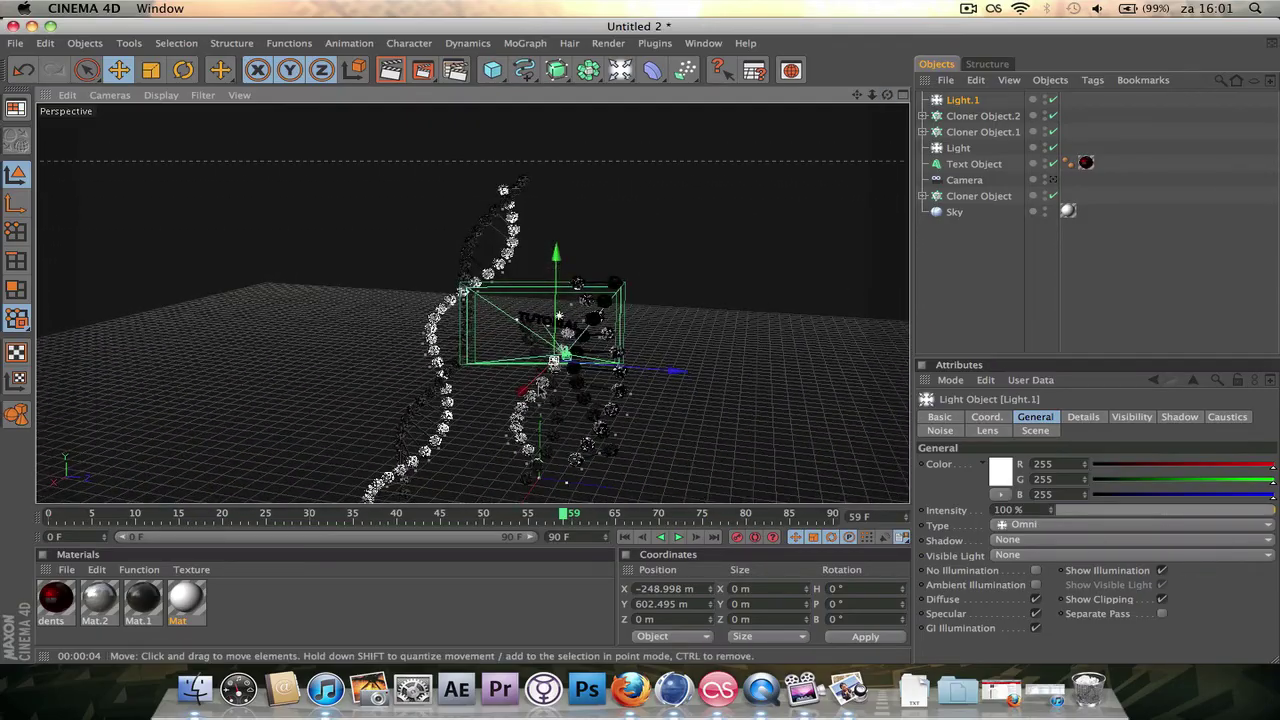
pyautogui.moveTo(553, 362); pyautogui.dragTo(538, 378)
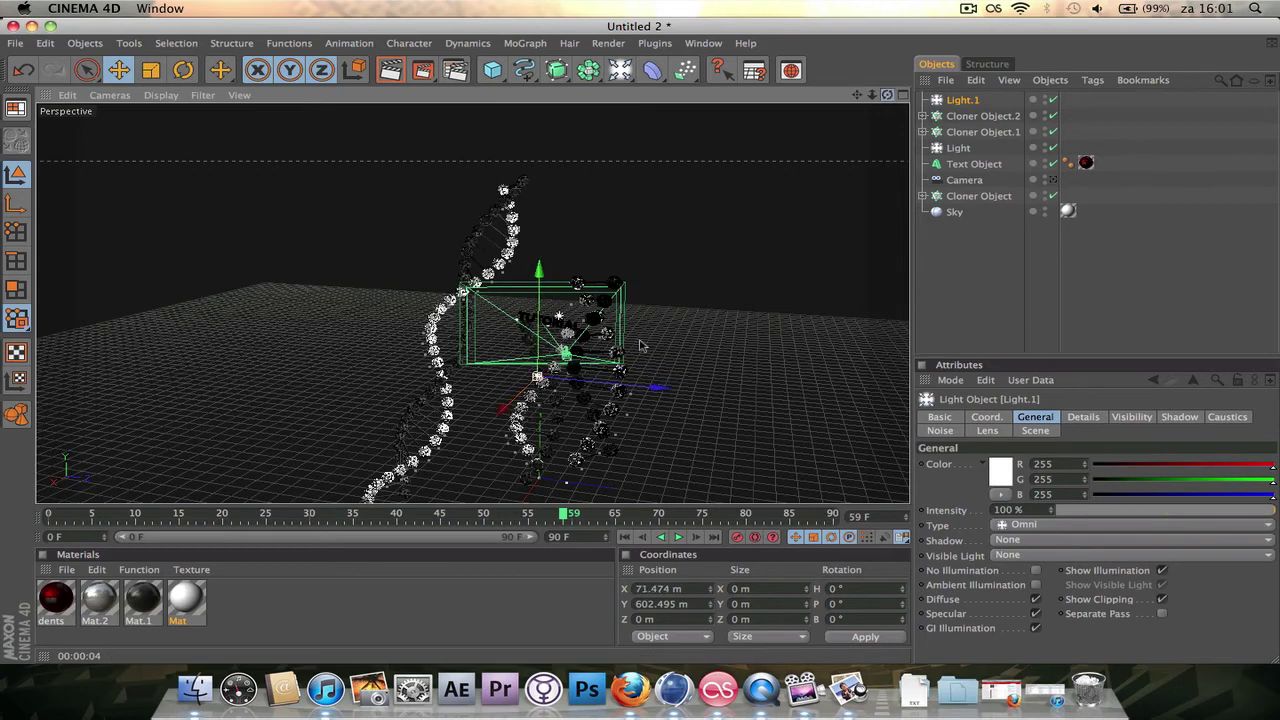
pyautogui.moveTo(887, 95); pyautogui.dragTo(835, 98)
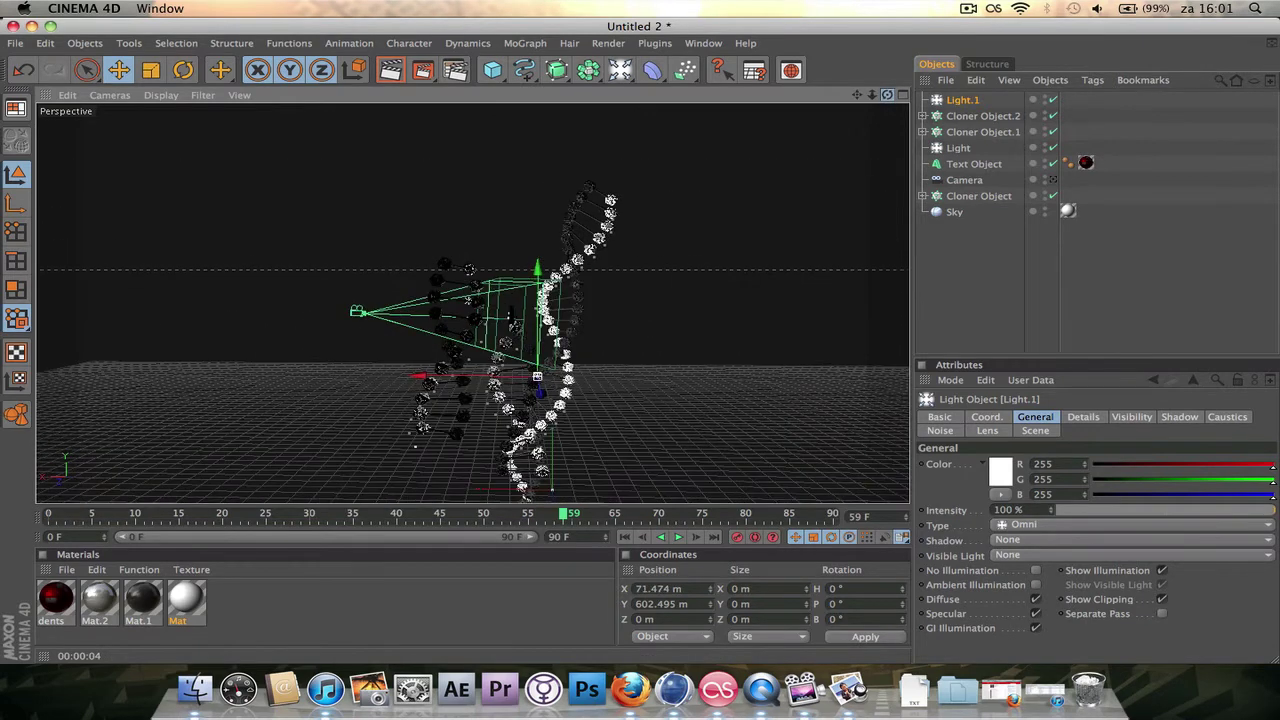
# Give Light.1 Shadow Maps (Soft) and Inverse Volumetric visible light, keeping its colour white.
pyautogui.click(1024, 540)
pyautogui.click(1026, 555)
pyautogui.click(1028, 555)
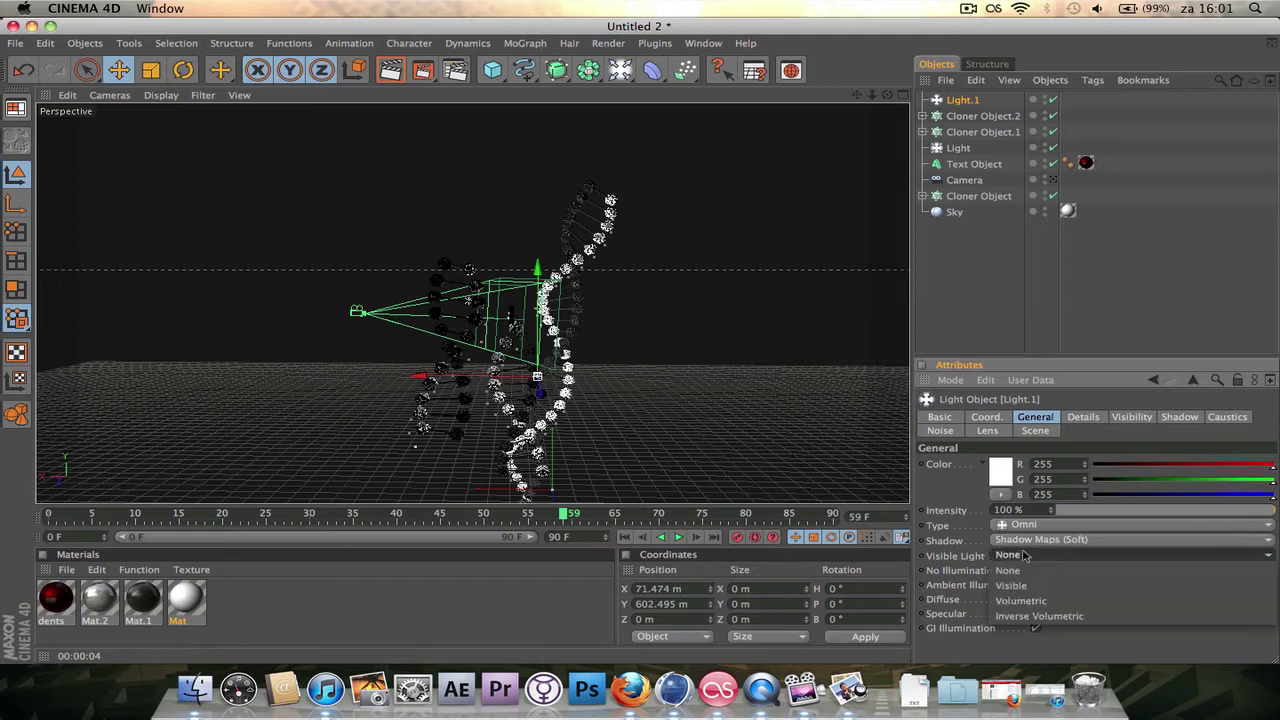
pyautogui.click(1083, 618)
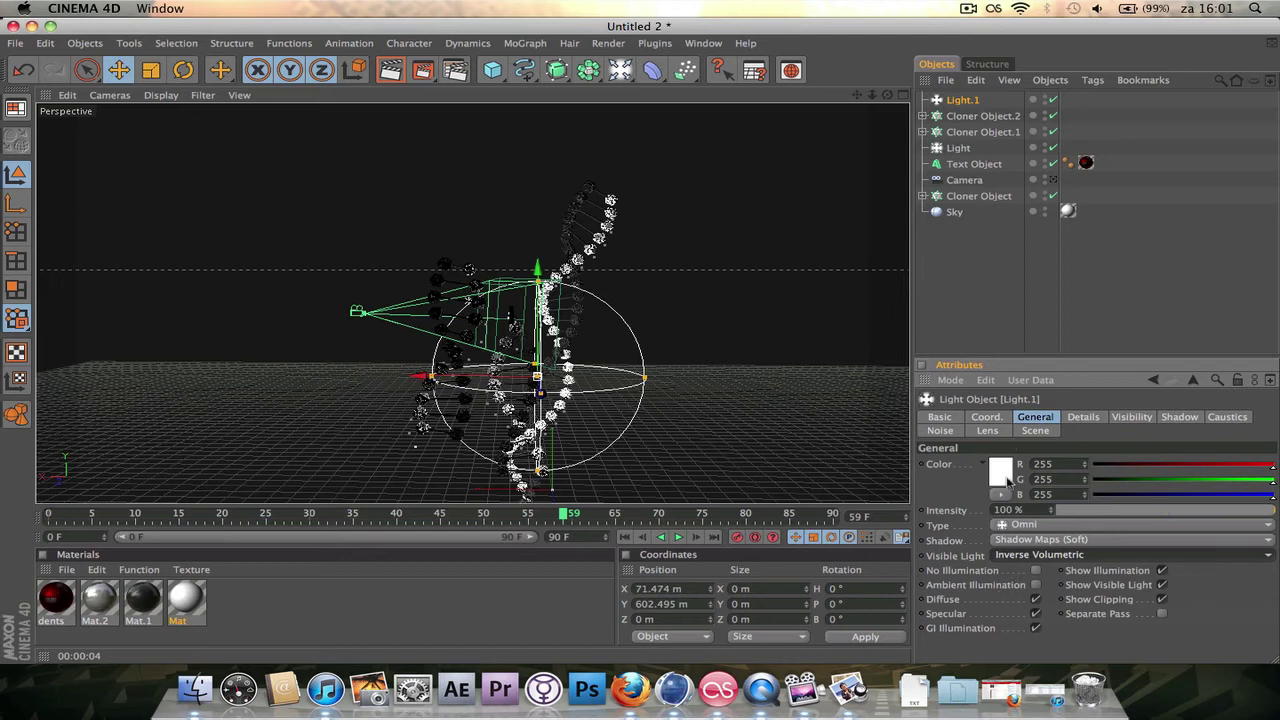
pyautogui.click(1005, 474)
pyautogui.click(1034, 539)
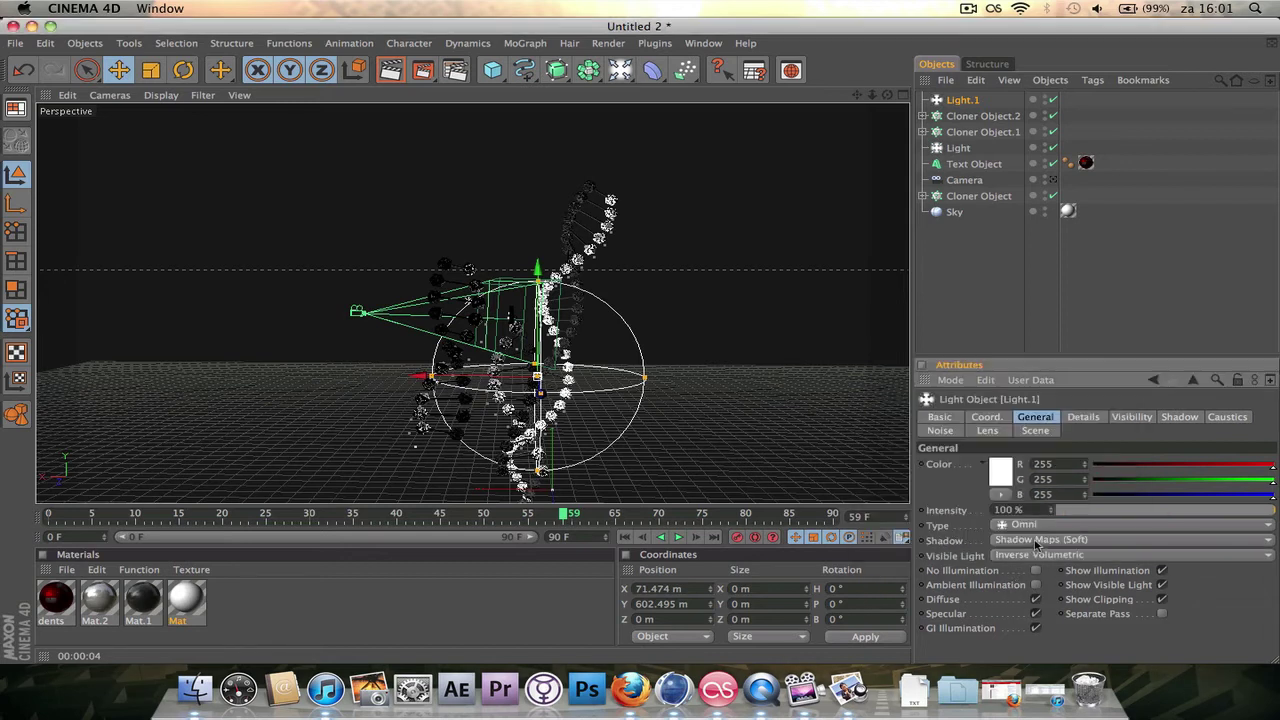
# Look through the camera and render a preview at frame 40.
pyautogui.click(1052, 180)
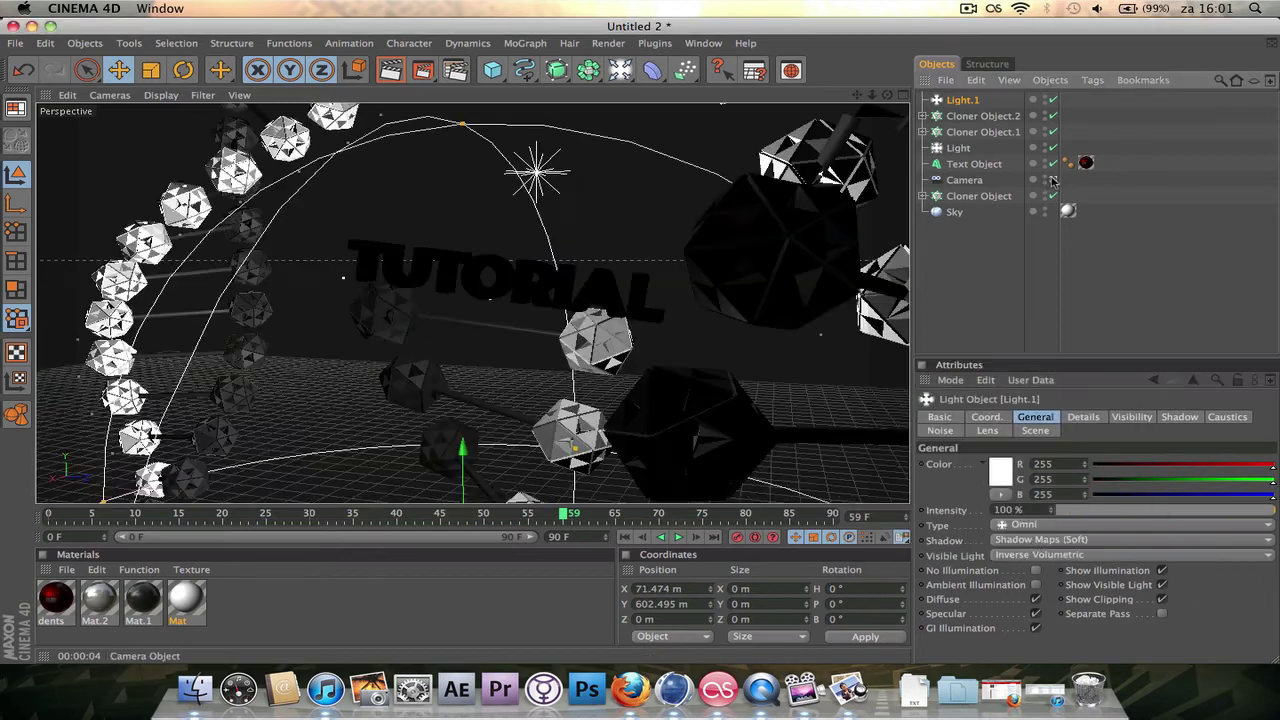
pyautogui.moveTo(571, 524); pyautogui.dragTo(404, 520)
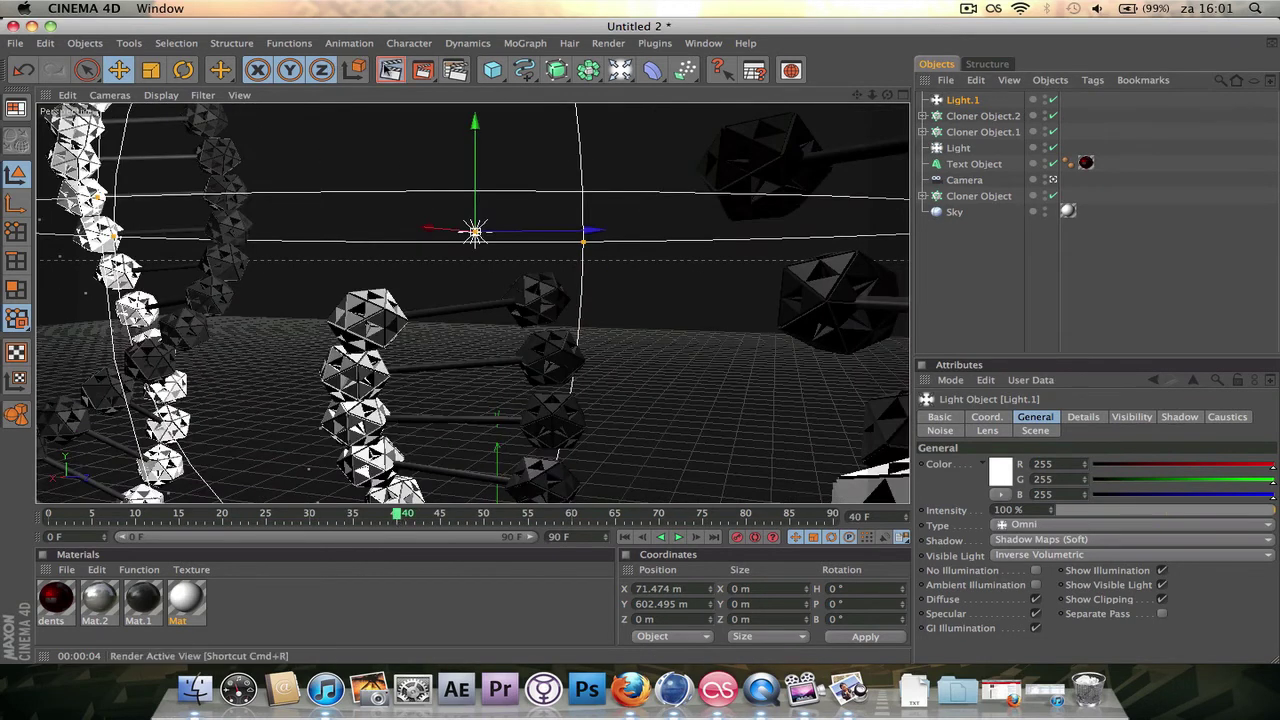
pyautogui.click(390, 70)
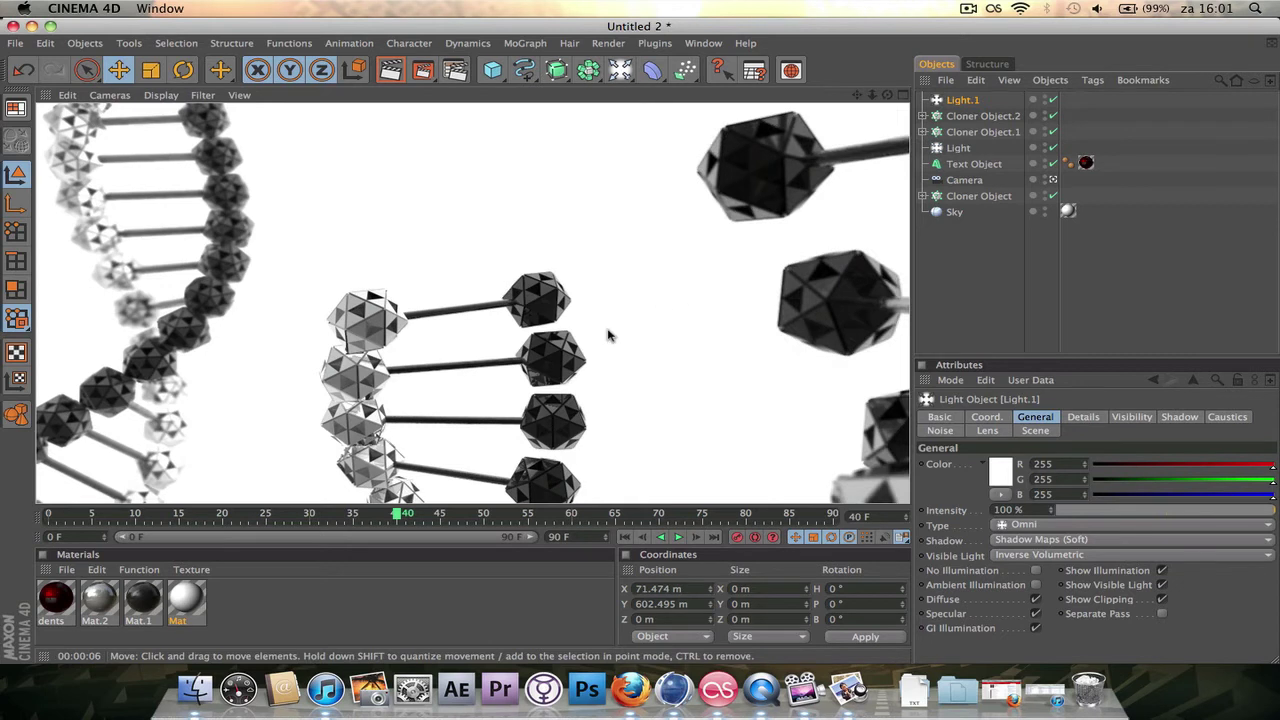
# Re-render without Light.1, stop the test render, and move the timeline to frame 64.
pyautogui.click(1052, 100)
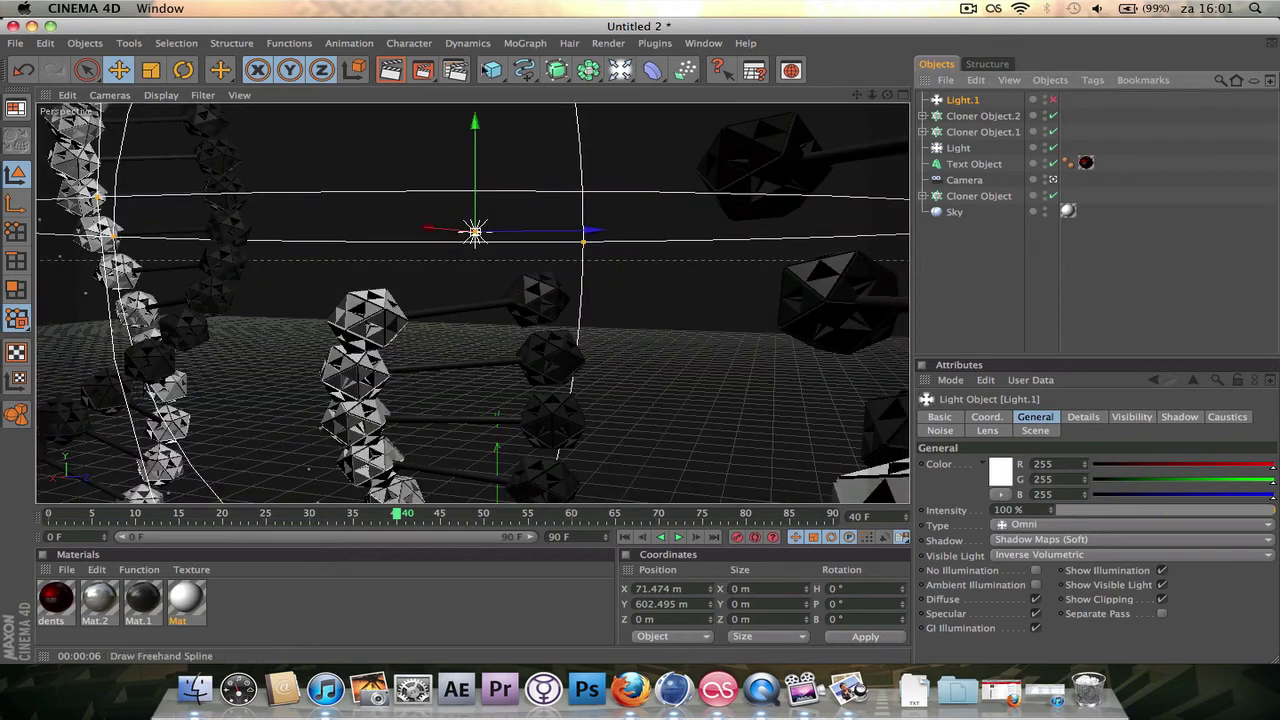
pyautogui.click(390, 70)
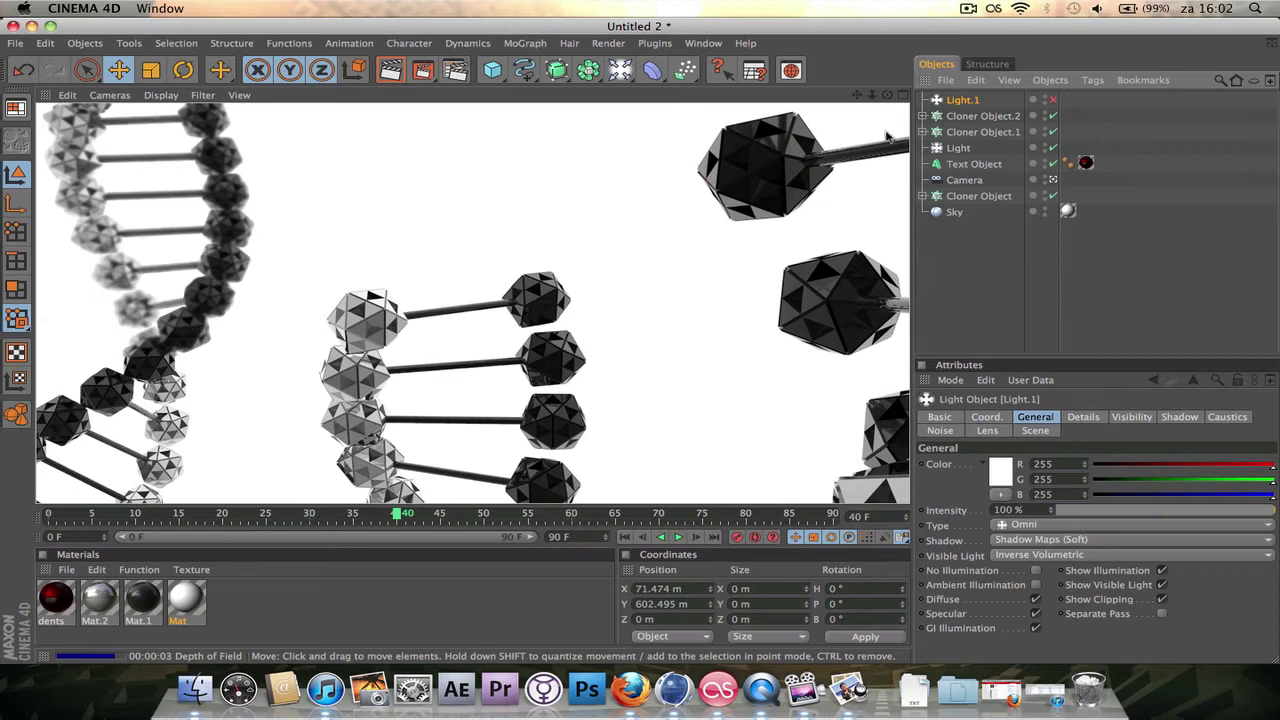
pyautogui.click(1052, 100)
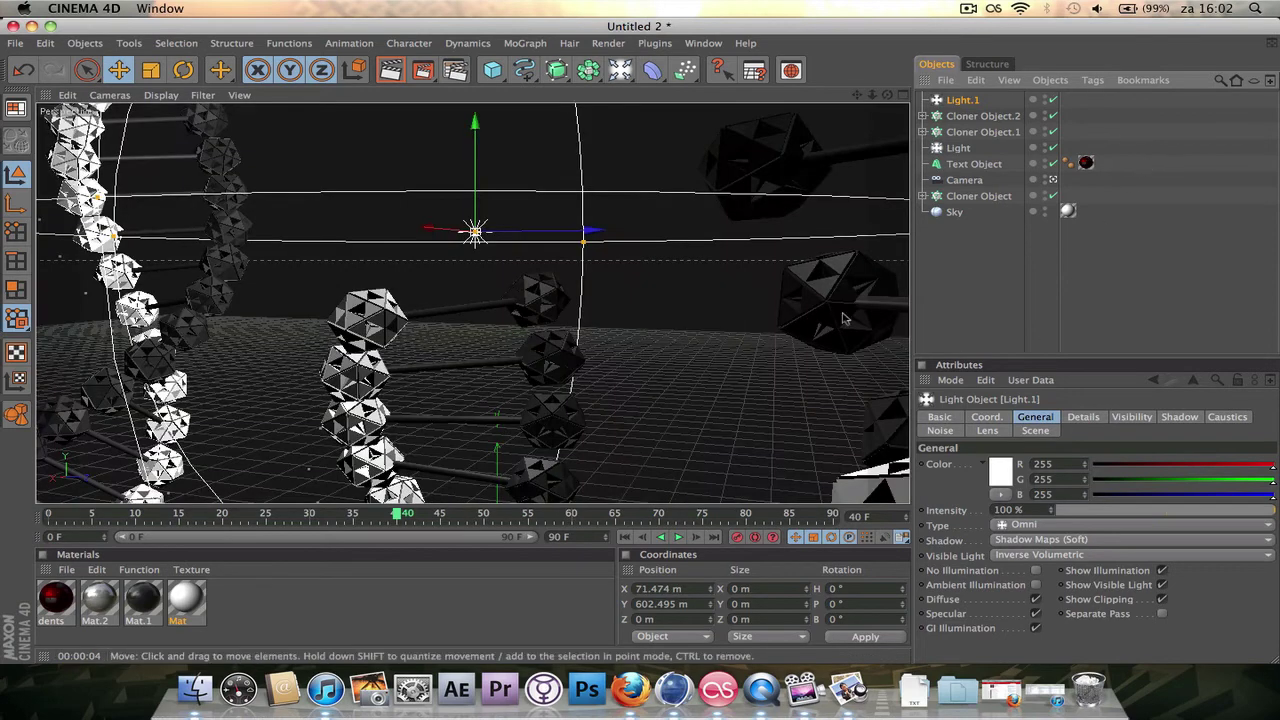
pyautogui.moveTo(398, 514); pyautogui.dragTo(619, 478)
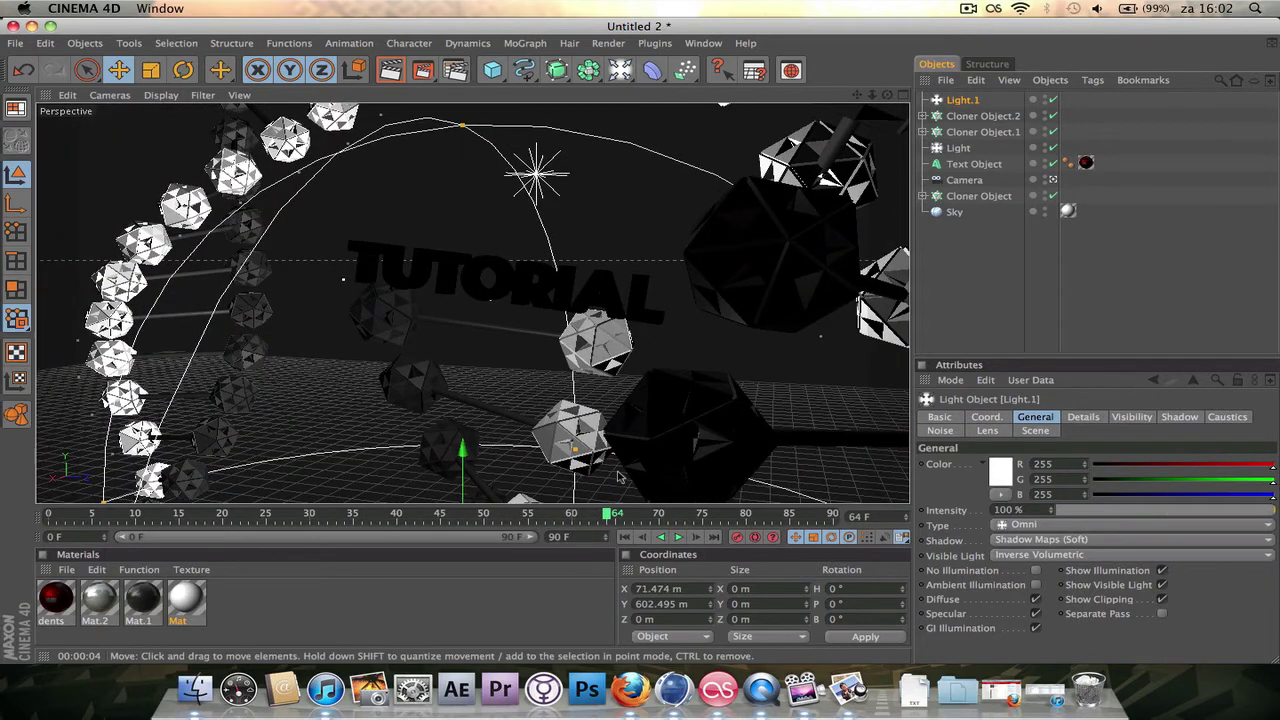
# Keep 1280x720 output with Square pixels, render All Frames (0–90 F), and choose the save location.
pyautogui.click(614, 47)
pyautogui.click(636, 188)
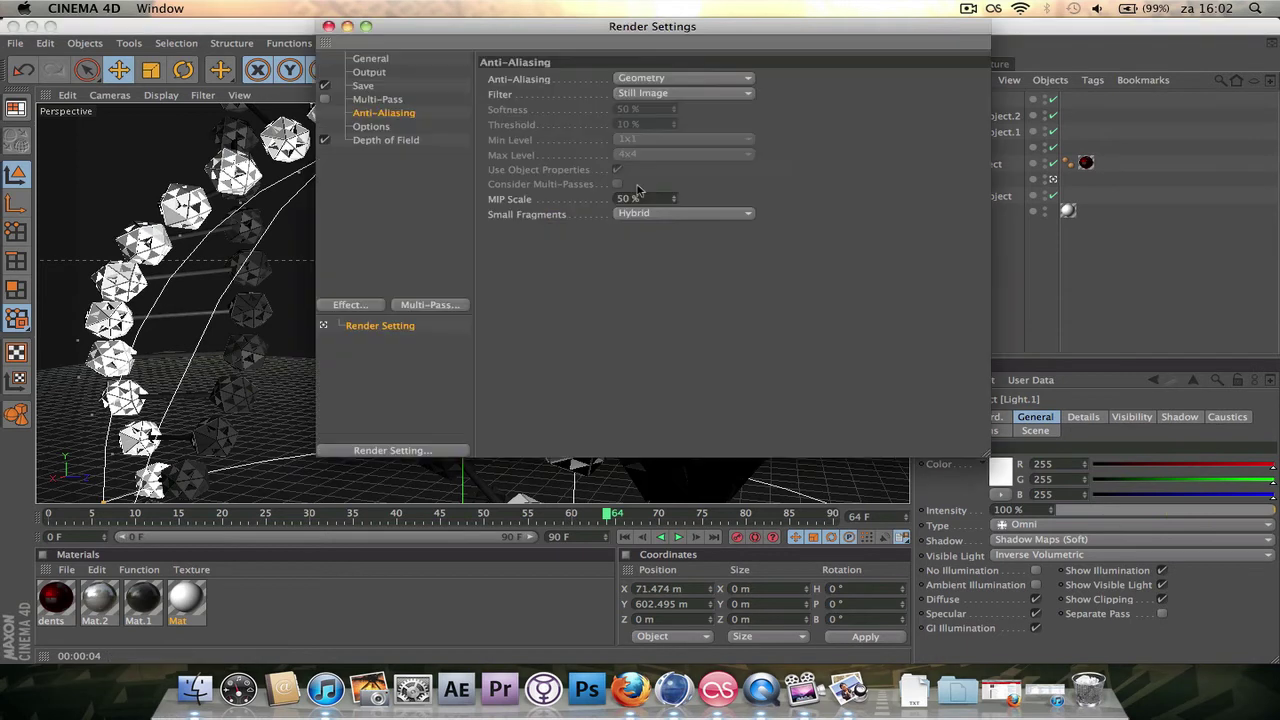
pyautogui.click(377, 75)
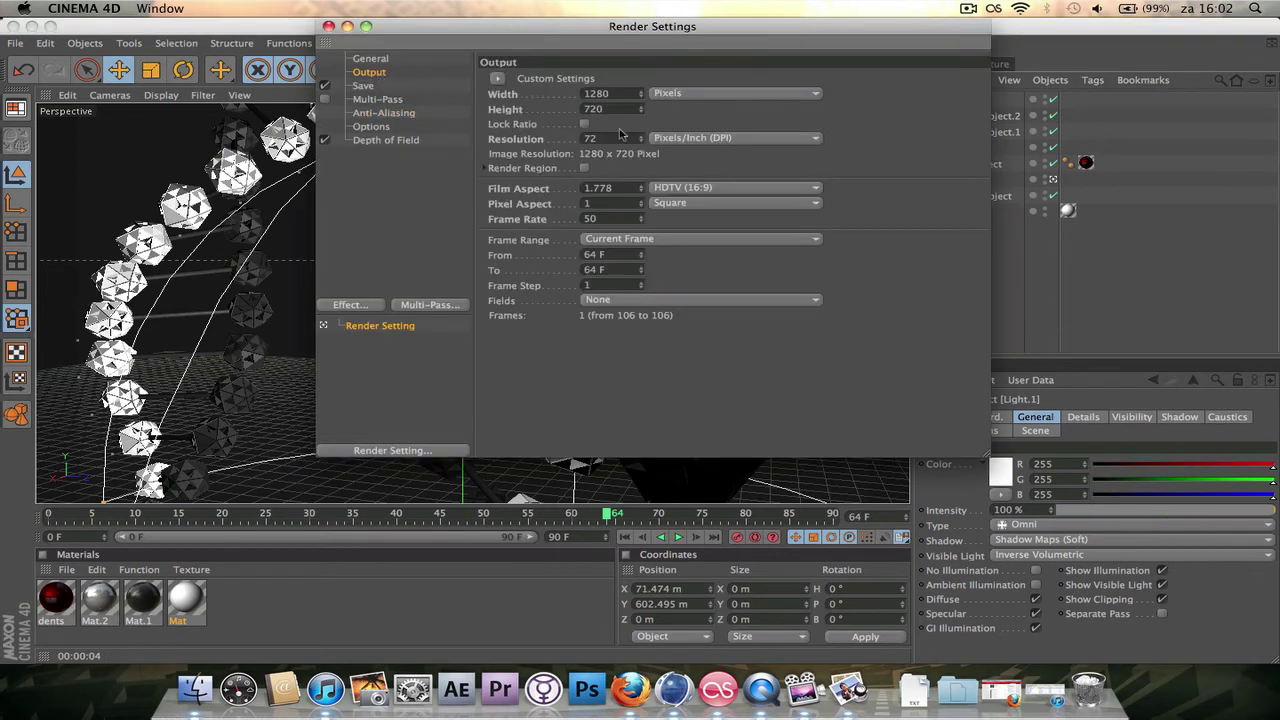
pyautogui.click(368, 61)
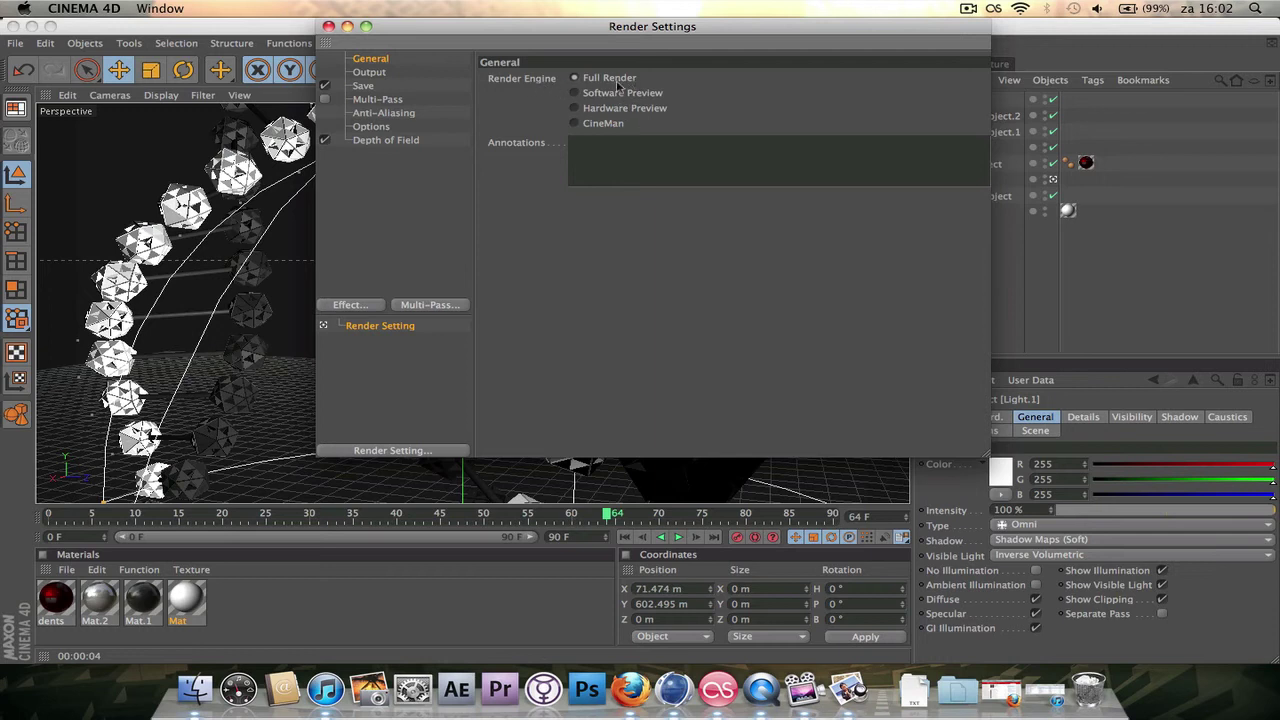
pyautogui.click(360, 74)
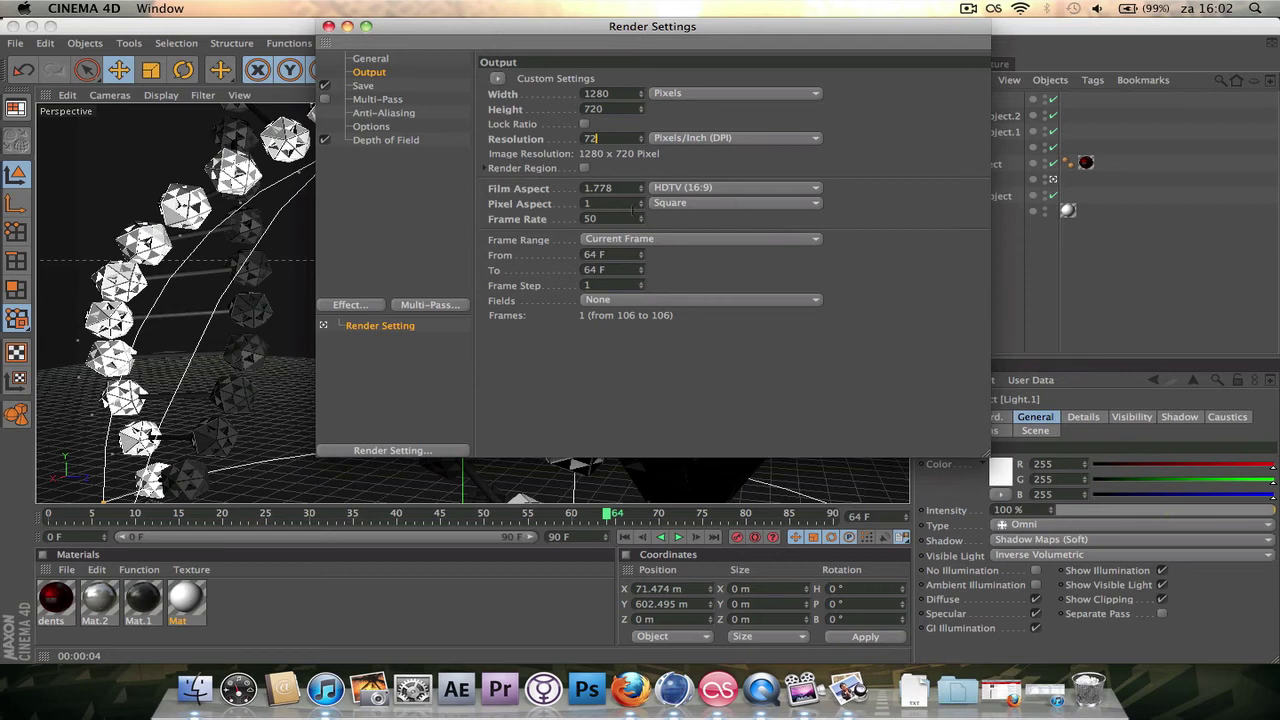
pyautogui.click(652, 205)
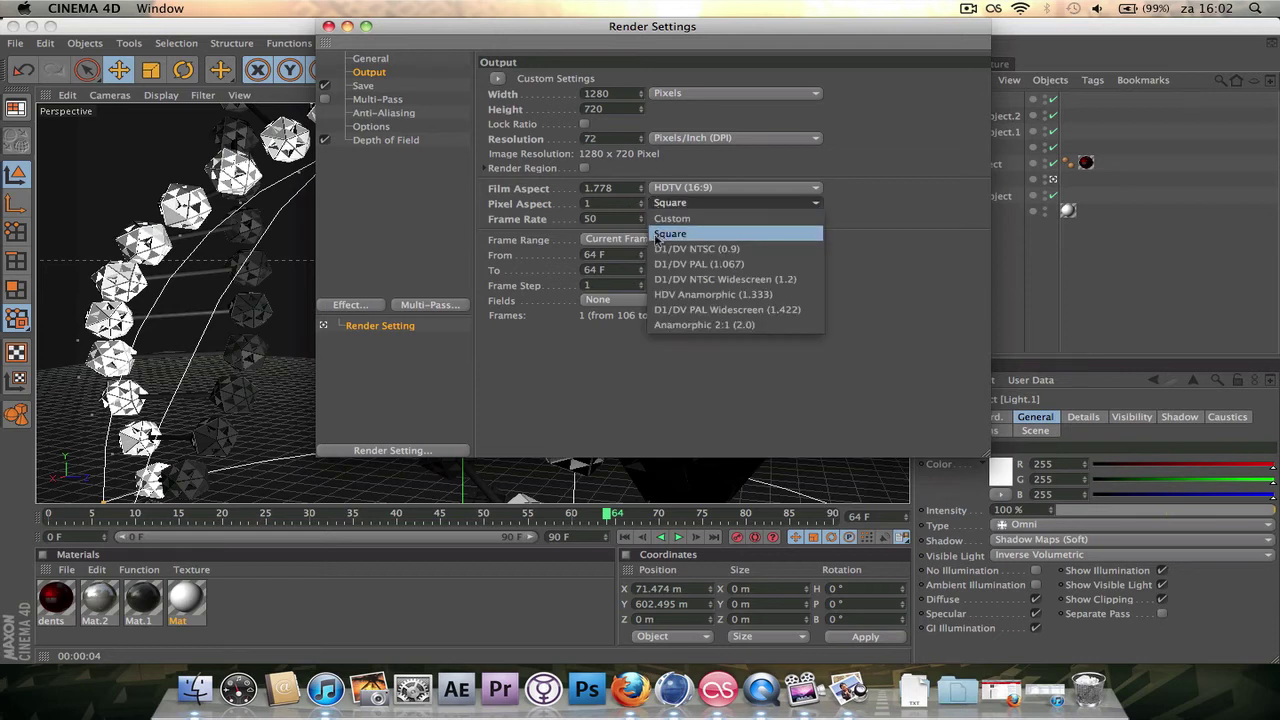
pyautogui.click(465, 357)
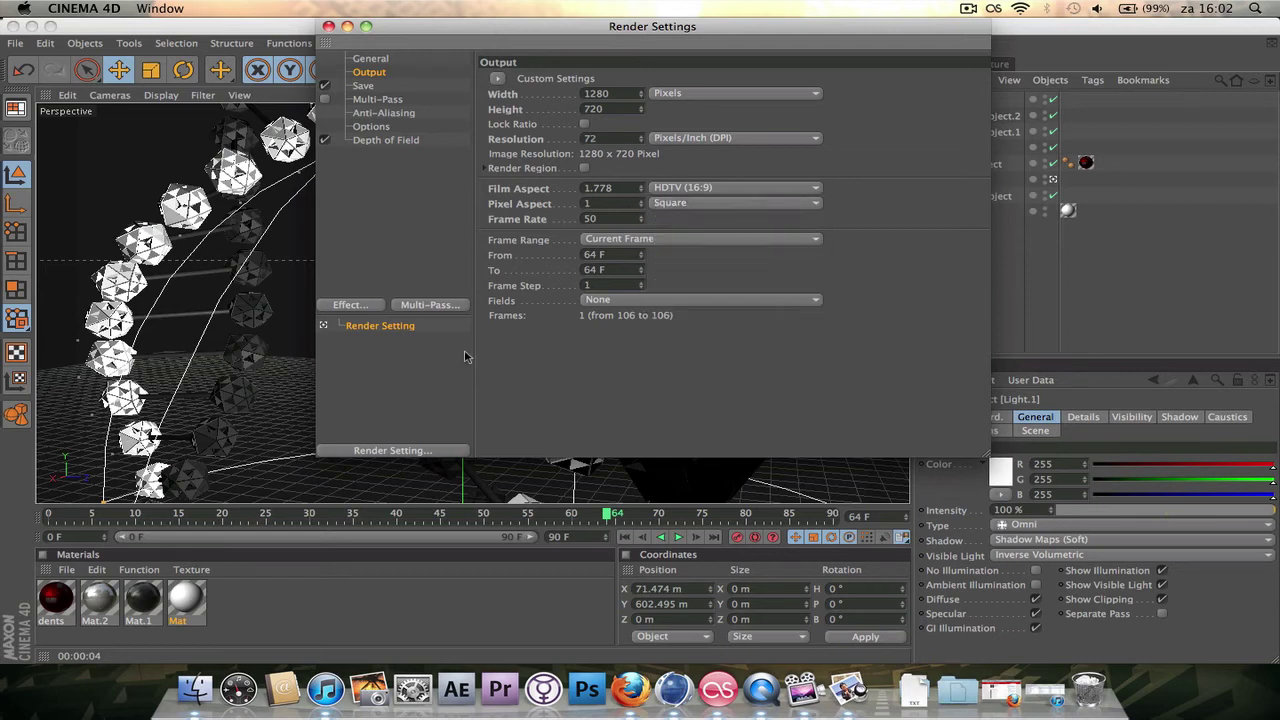
pyautogui.click(602, 240)
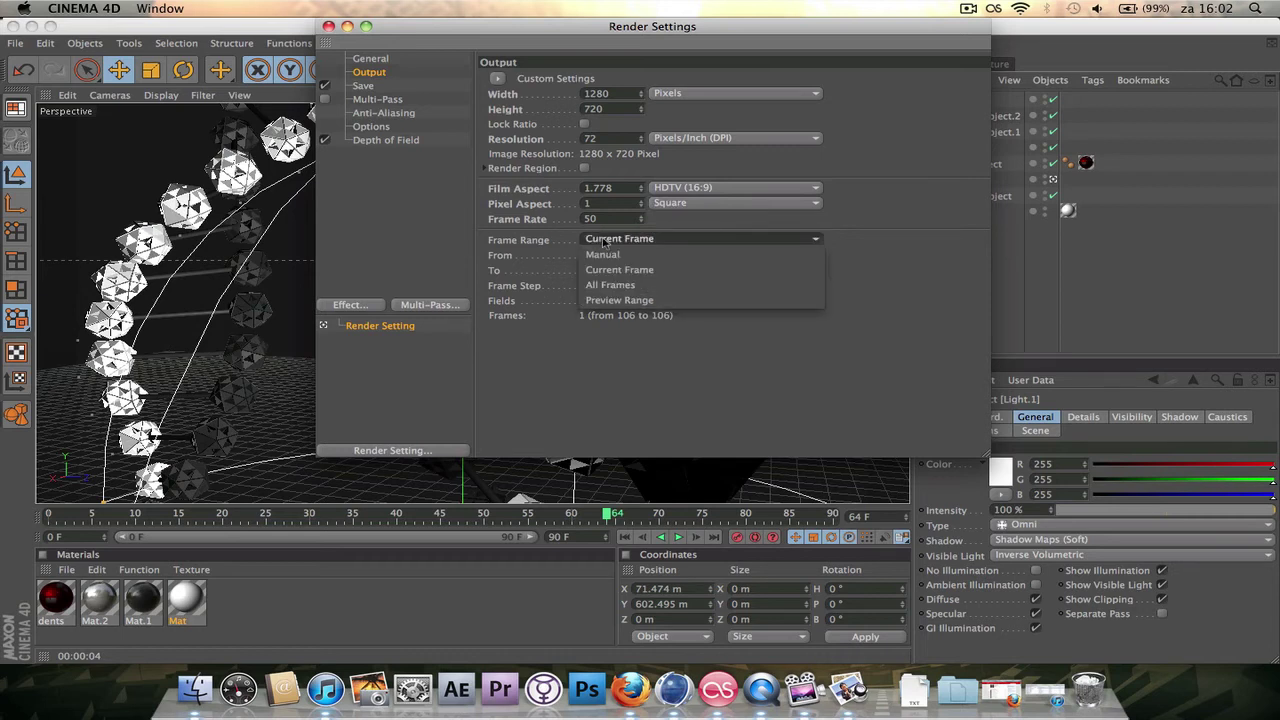
pyautogui.click(624, 286)
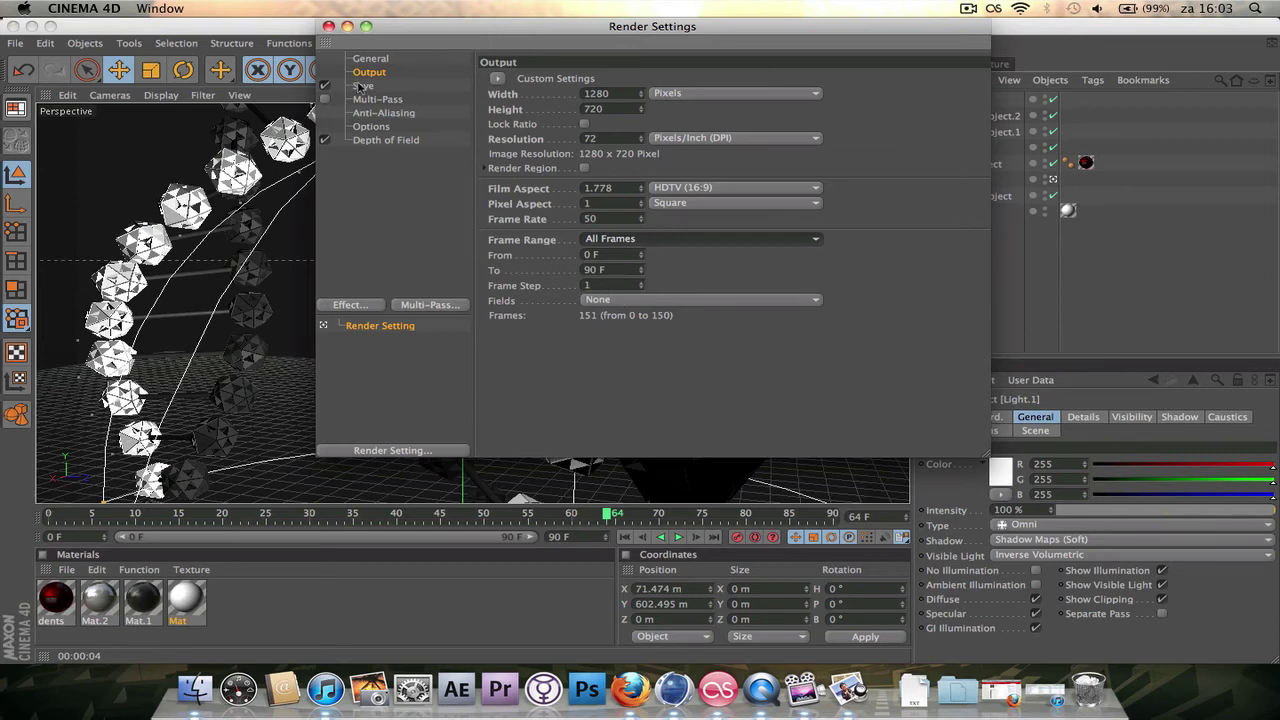
pyautogui.click(362, 87)
pyautogui.click(966, 108)
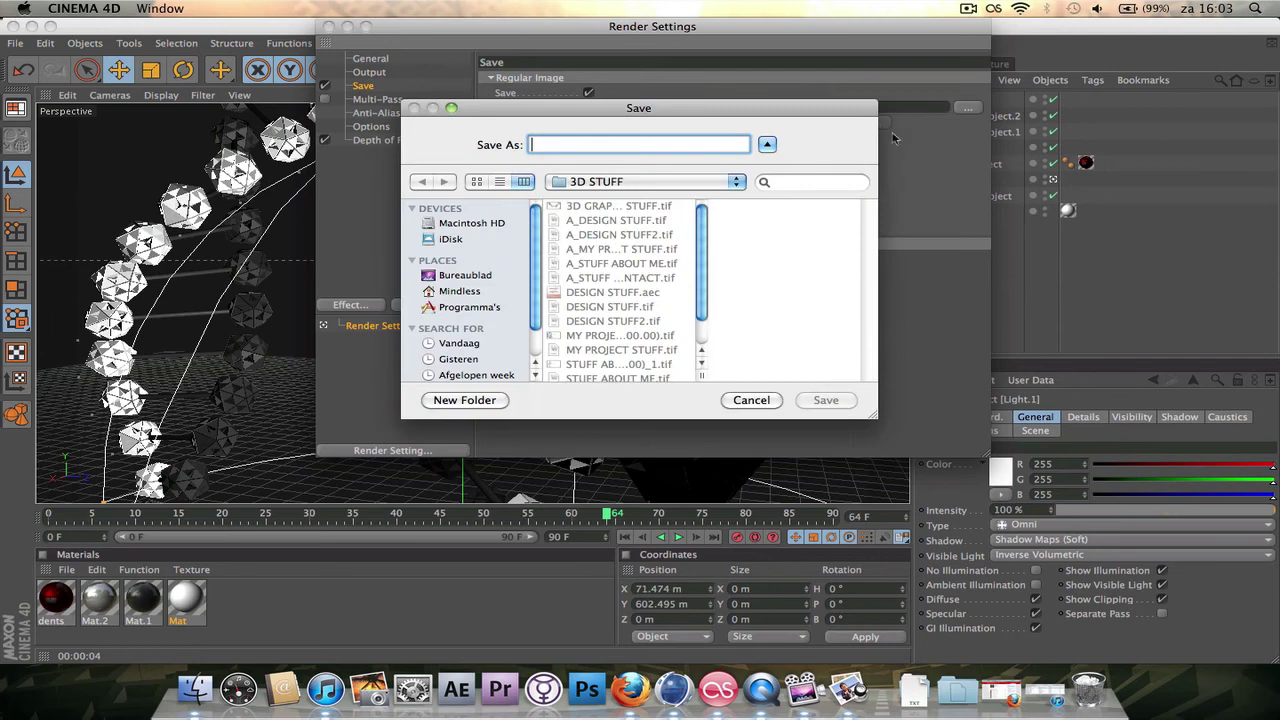
# Save the render output as PRODUCT in the Desktop TUTORIAL folder.
pyautogui.click(460, 276)
pyautogui.scroll(-5, 637, 284)
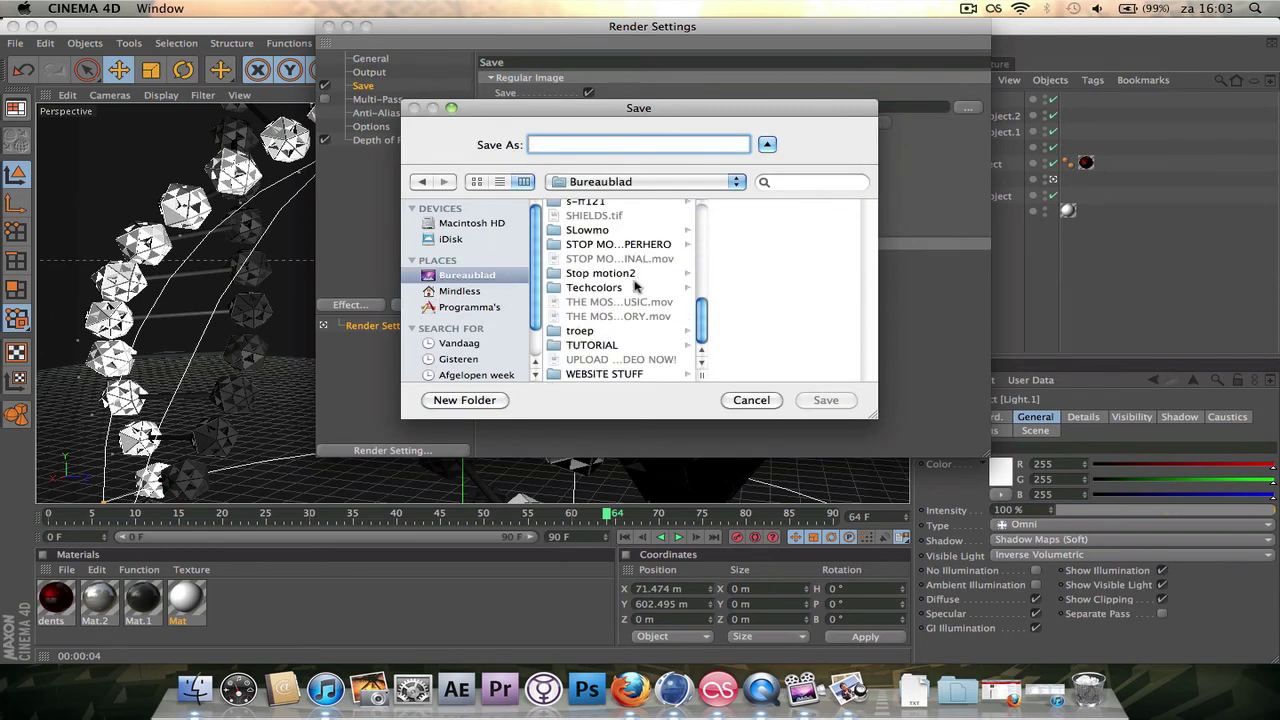
pyautogui.click(588, 143)
pyautogui.write('PRODUCT')
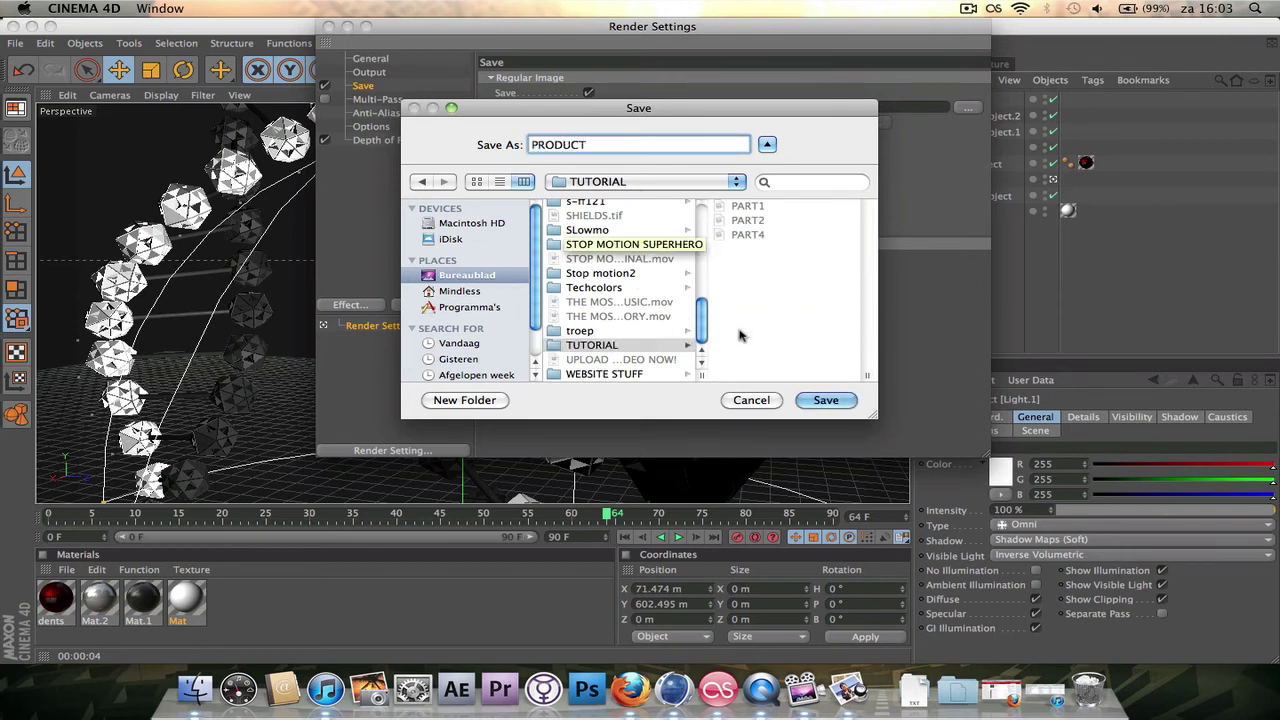
pyautogui.click(828, 401)
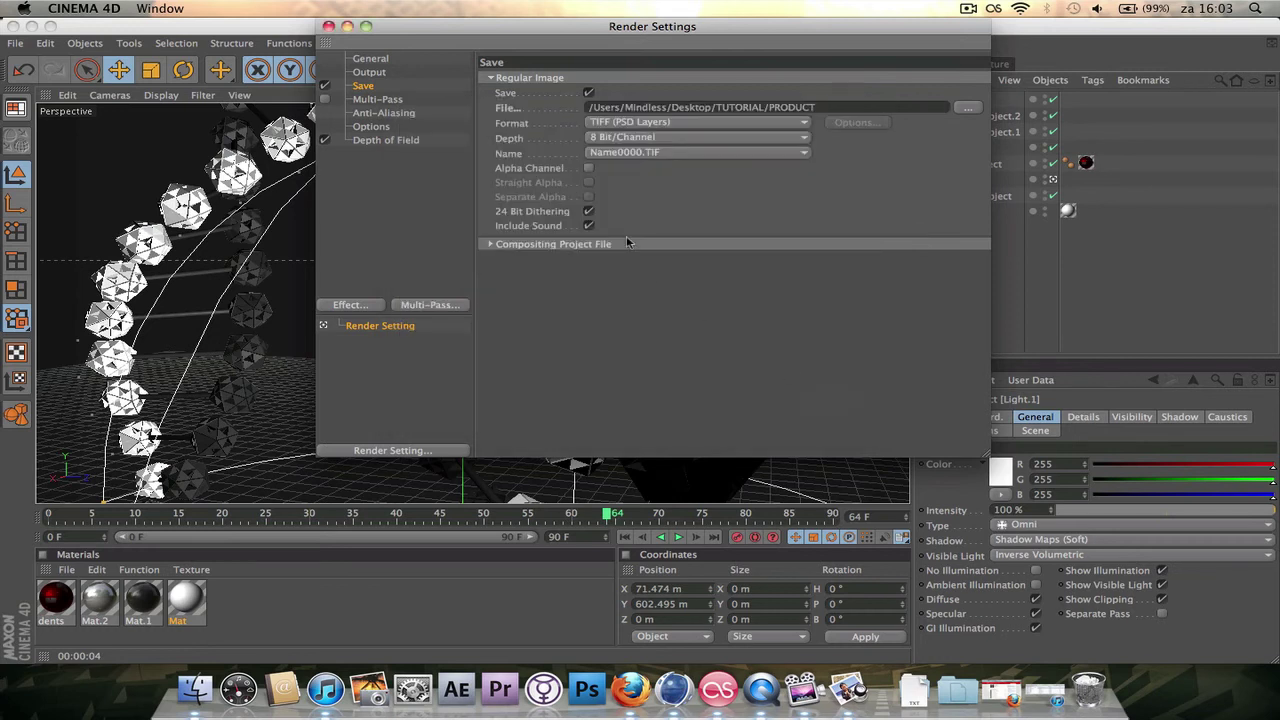
# Set the output format to QuickTime Movie at 8 Bit/Channel depth.
pyautogui.click(618, 124)
pyautogui.click(648, 590)
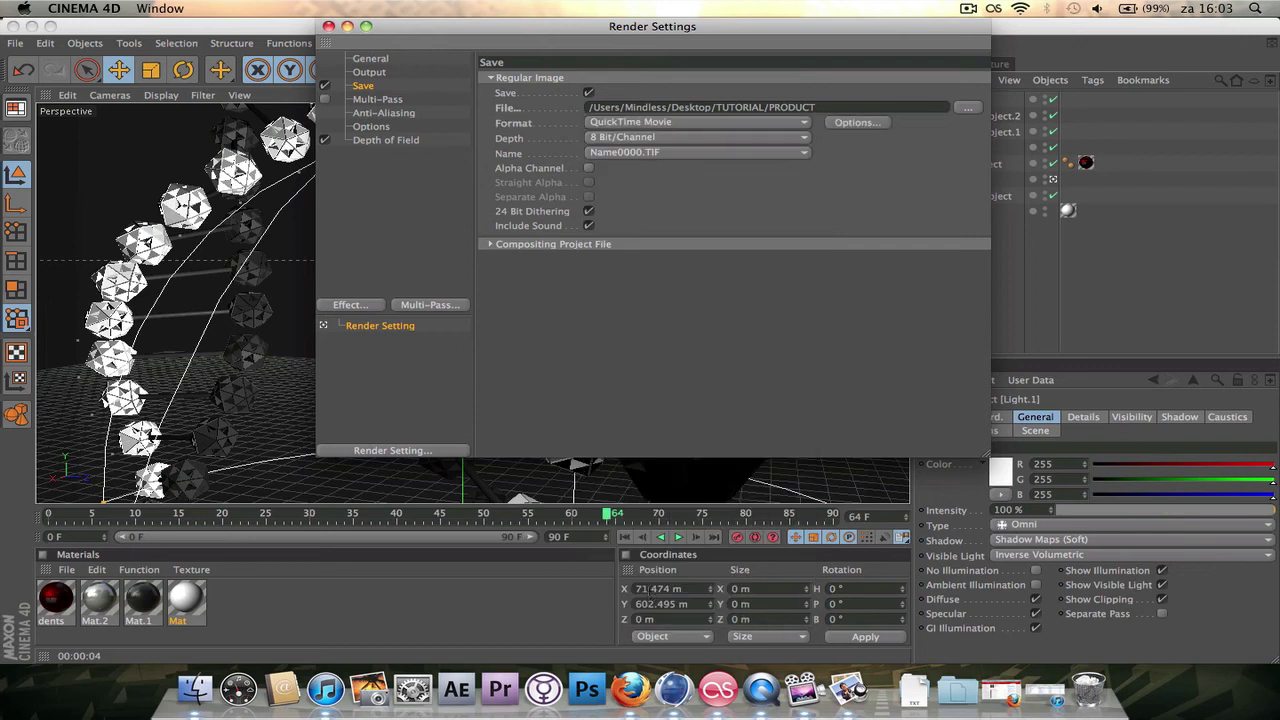
pyautogui.click(616, 140)
pyautogui.click(640, 137)
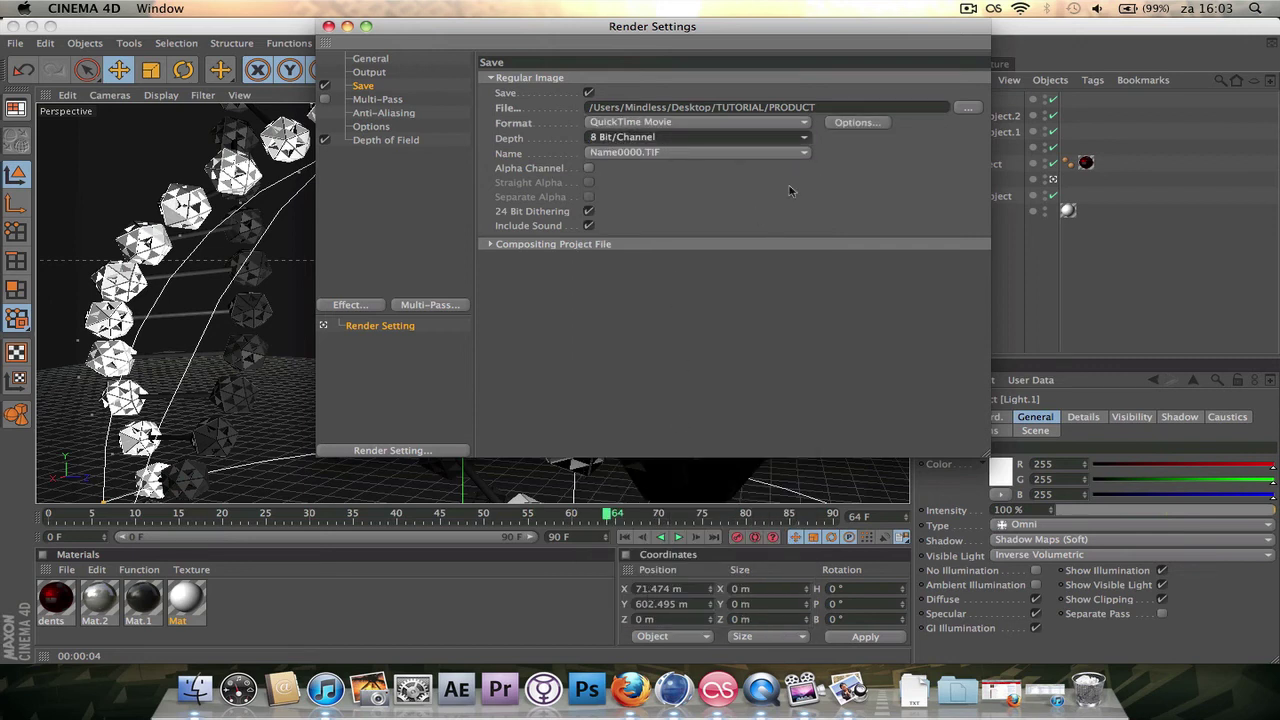
pyautogui.click(487, 245)
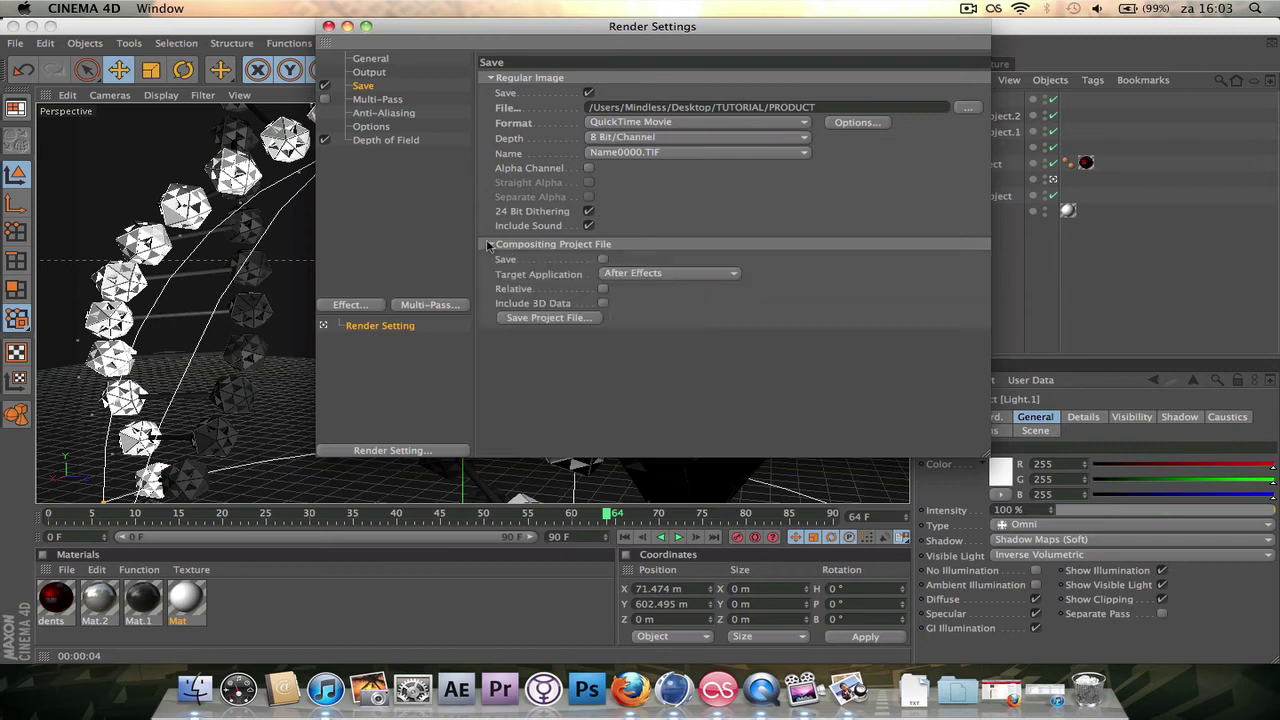
pyautogui.click(488, 245)
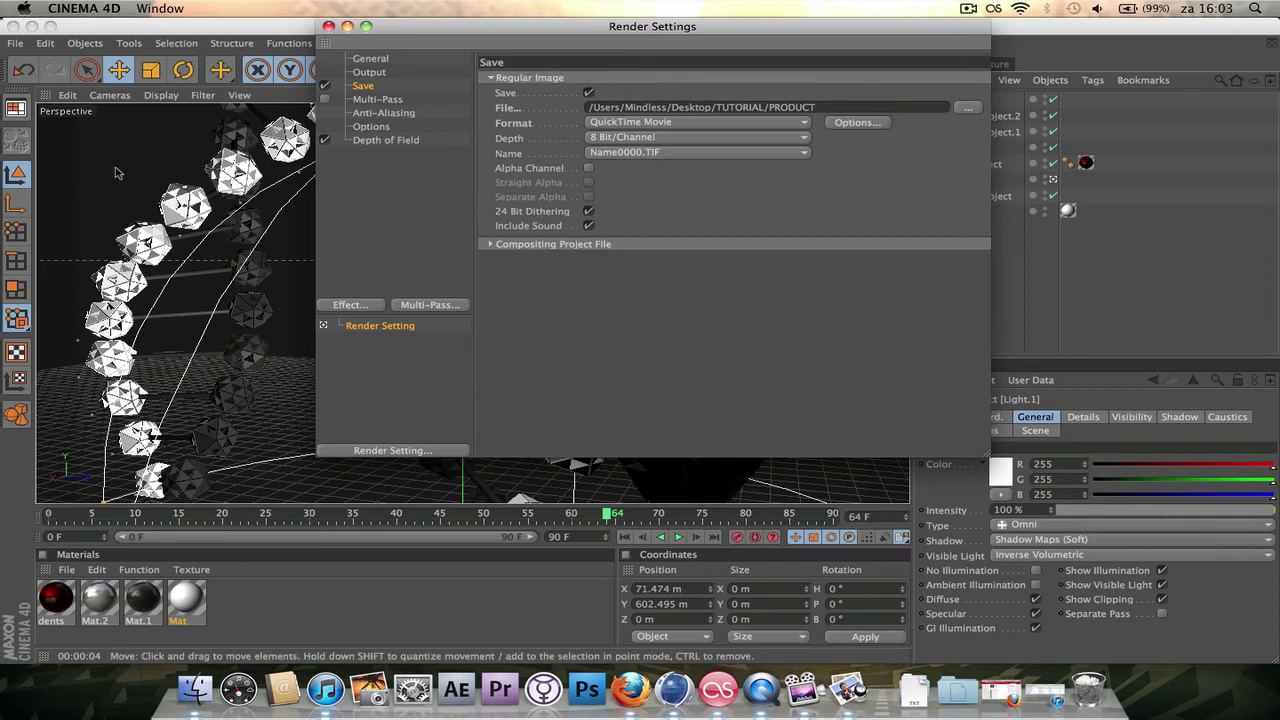
pyautogui.click(360, 100)
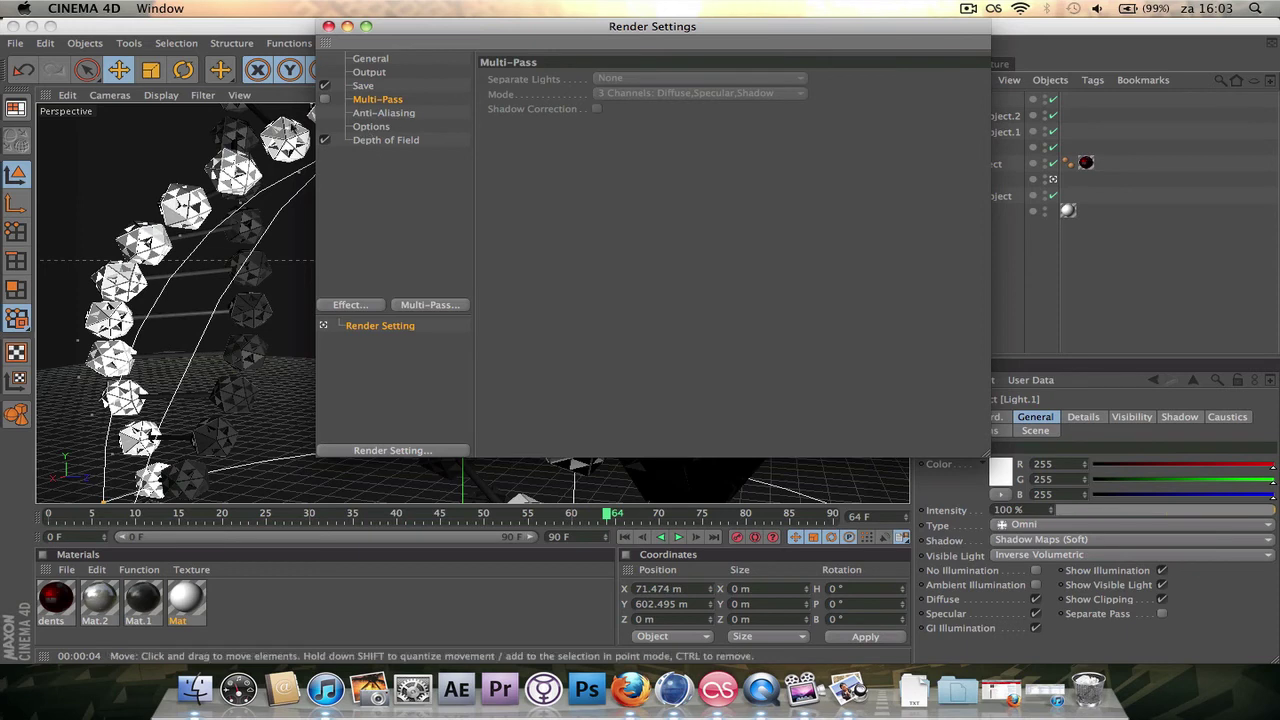
# Set anti-aliasing to Best with the Animation filter and a 4x4 minimum level.
pyautogui.click(372, 114)
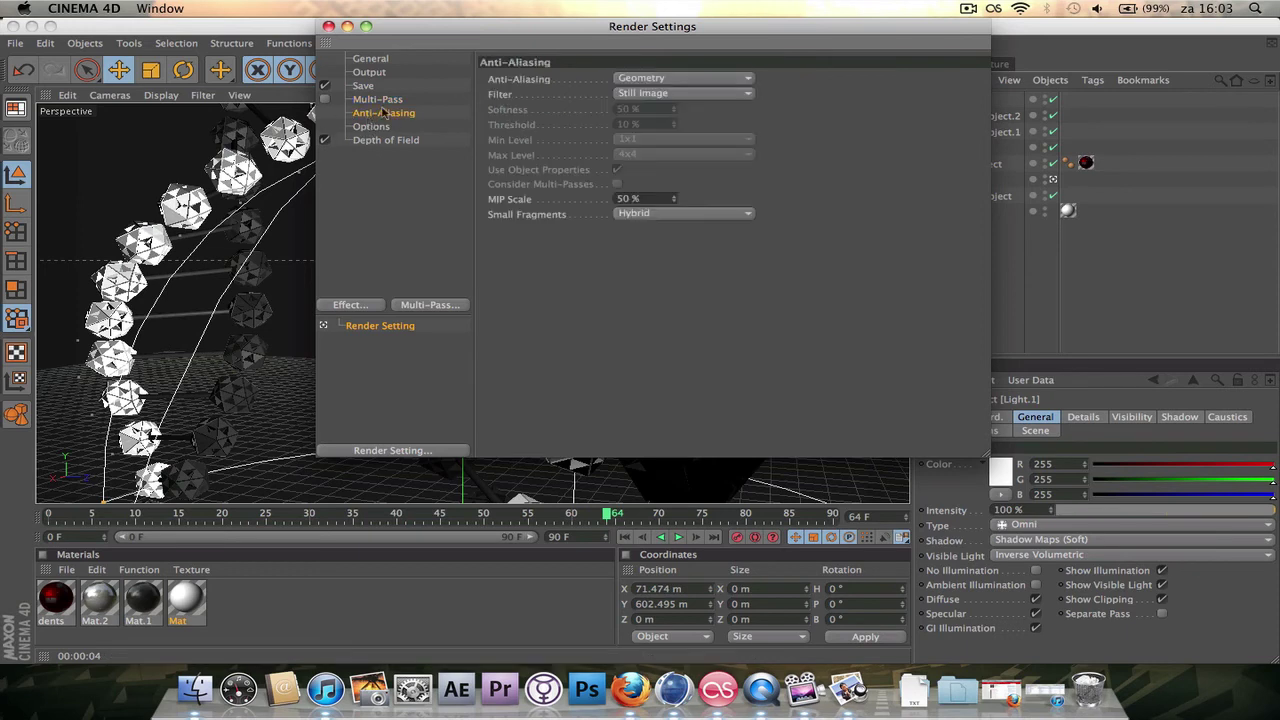
pyautogui.click(702, 82)
pyautogui.click(688, 124)
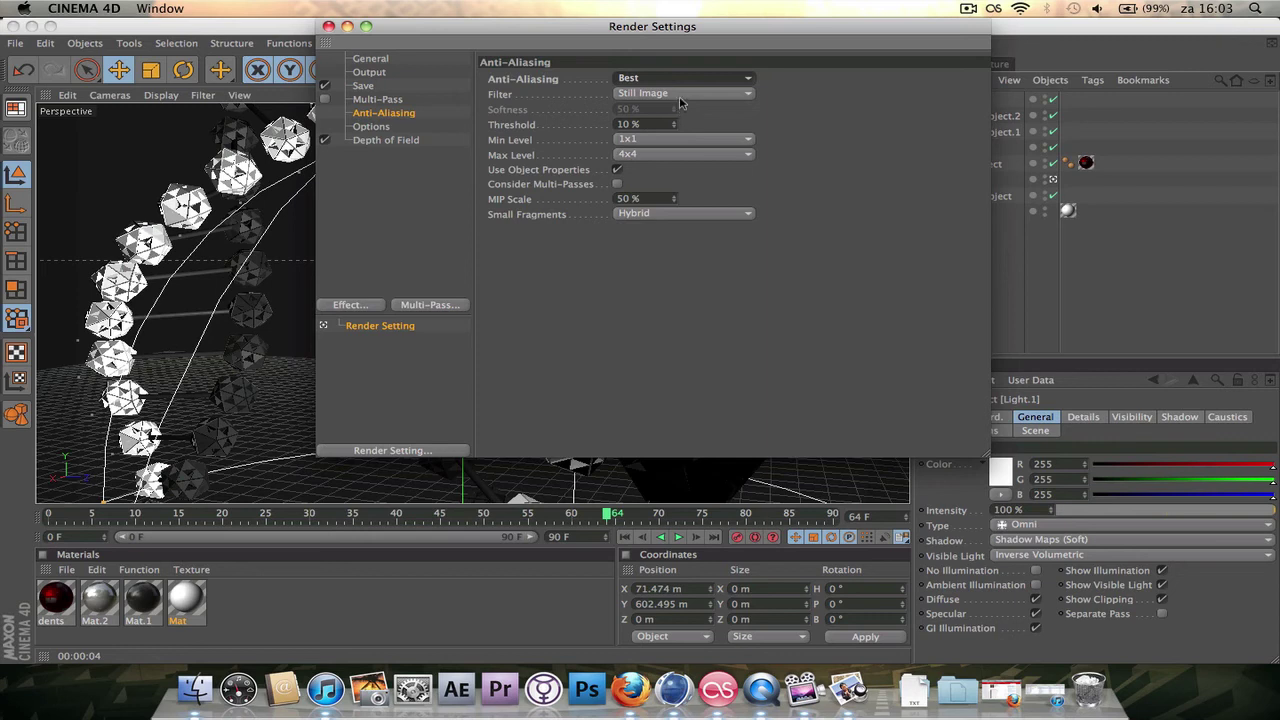
pyautogui.click(680, 94)
pyautogui.click(686, 126)
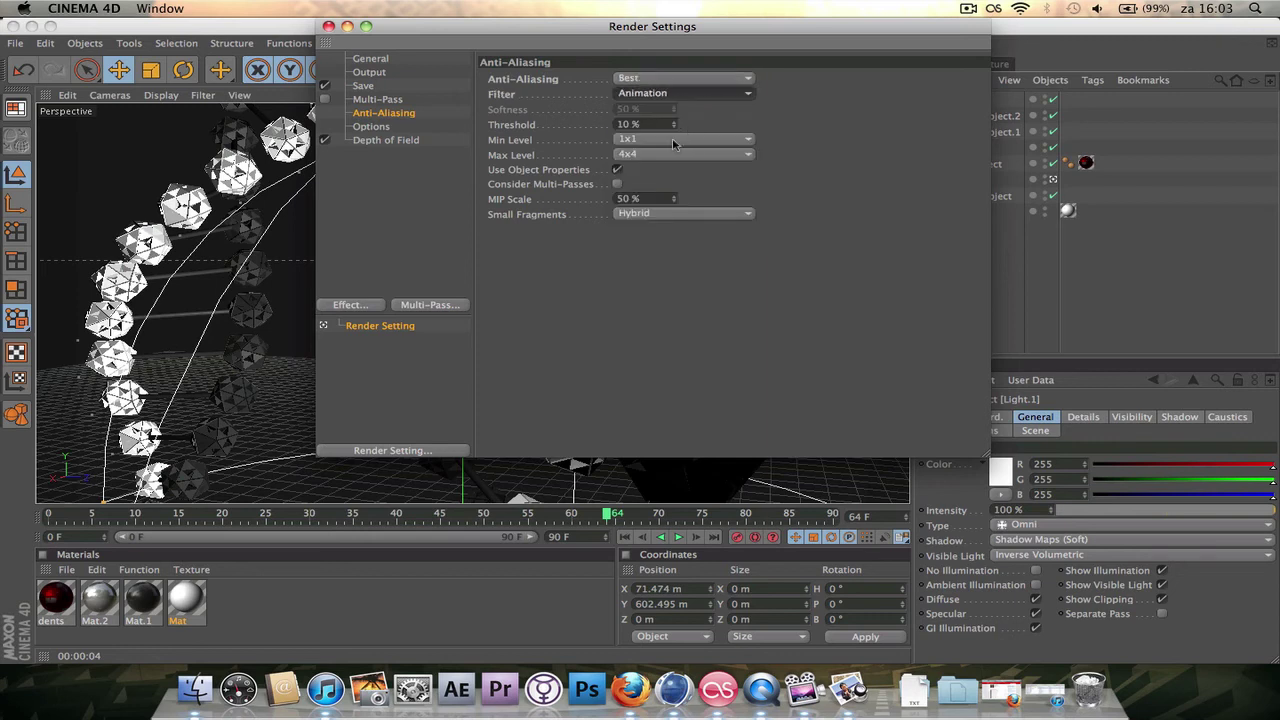
pyautogui.click(673, 141)
pyautogui.click(667, 182)
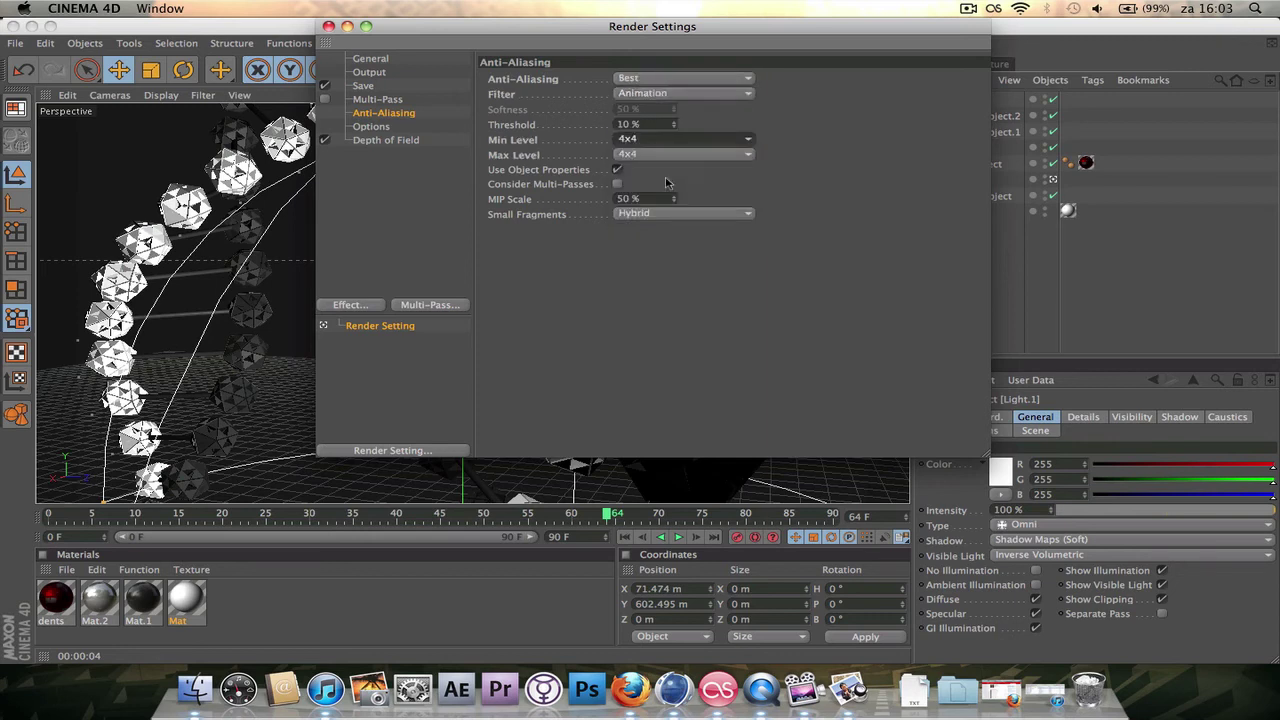
pyautogui.click(659, 141)
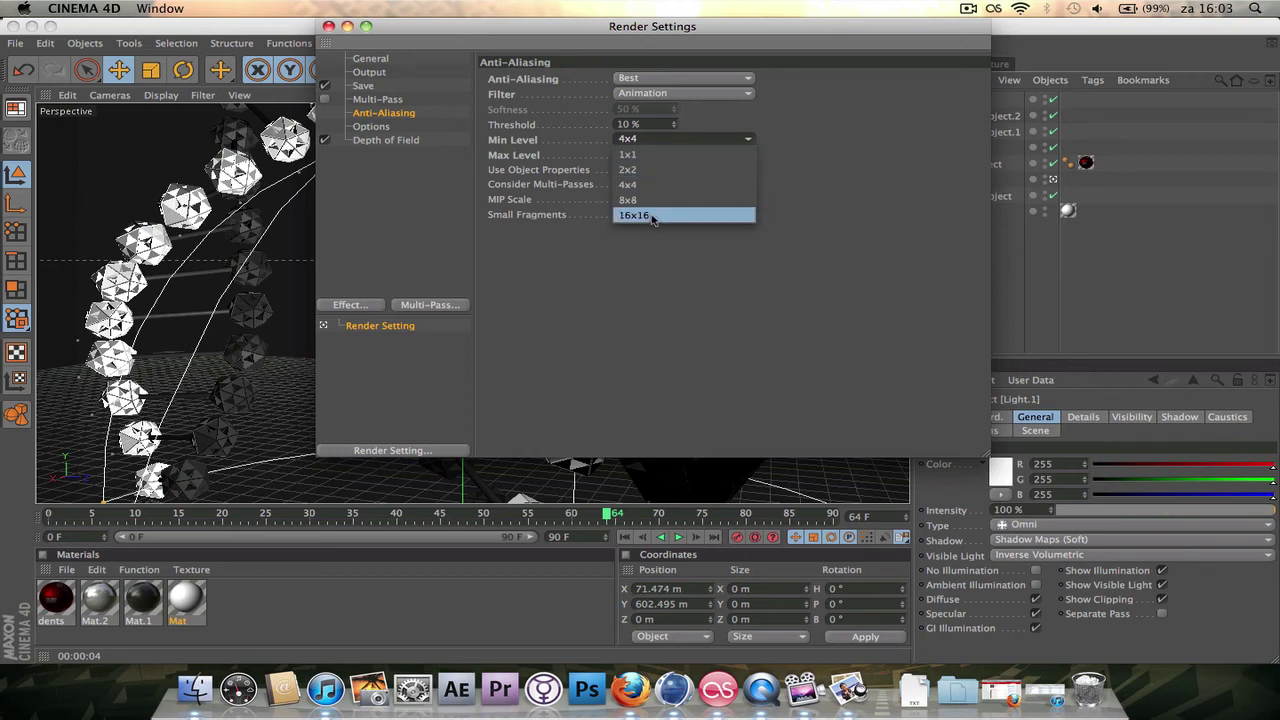
pyautogui.click(517, 277)
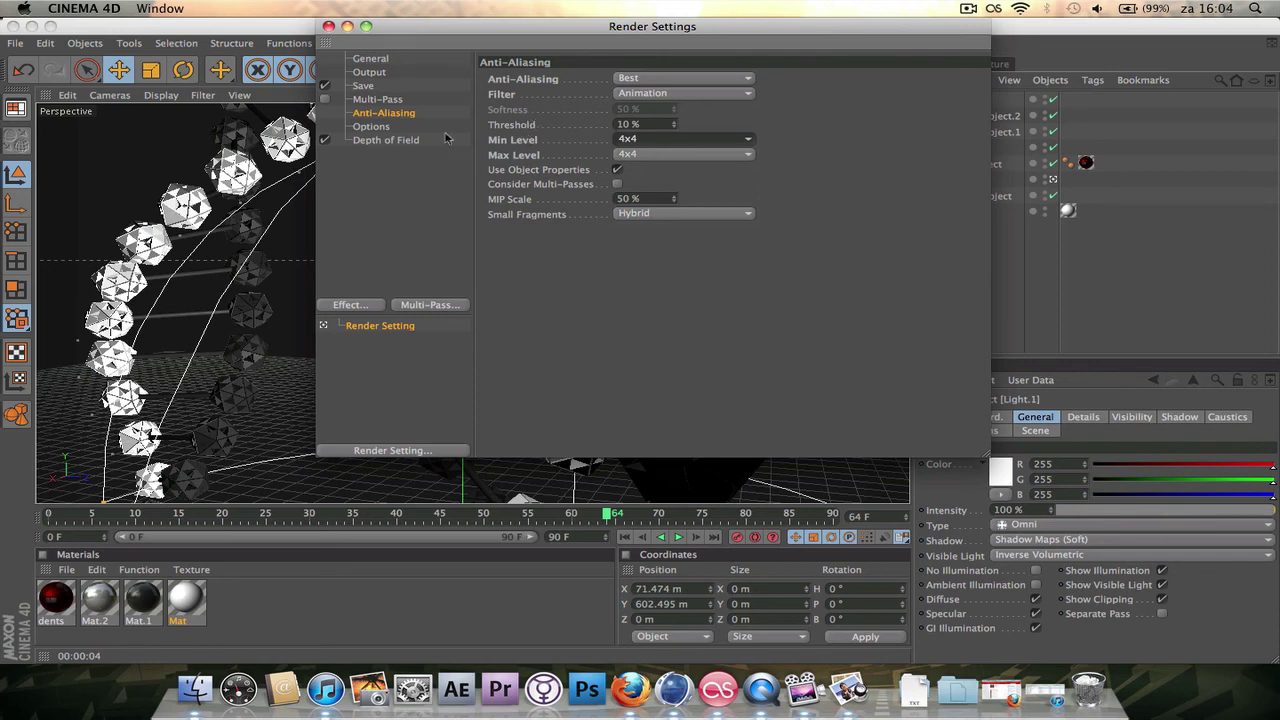
# Review the Options and Depth of Field pages, then close Render Settings.
pyautogui.click(388, 127)
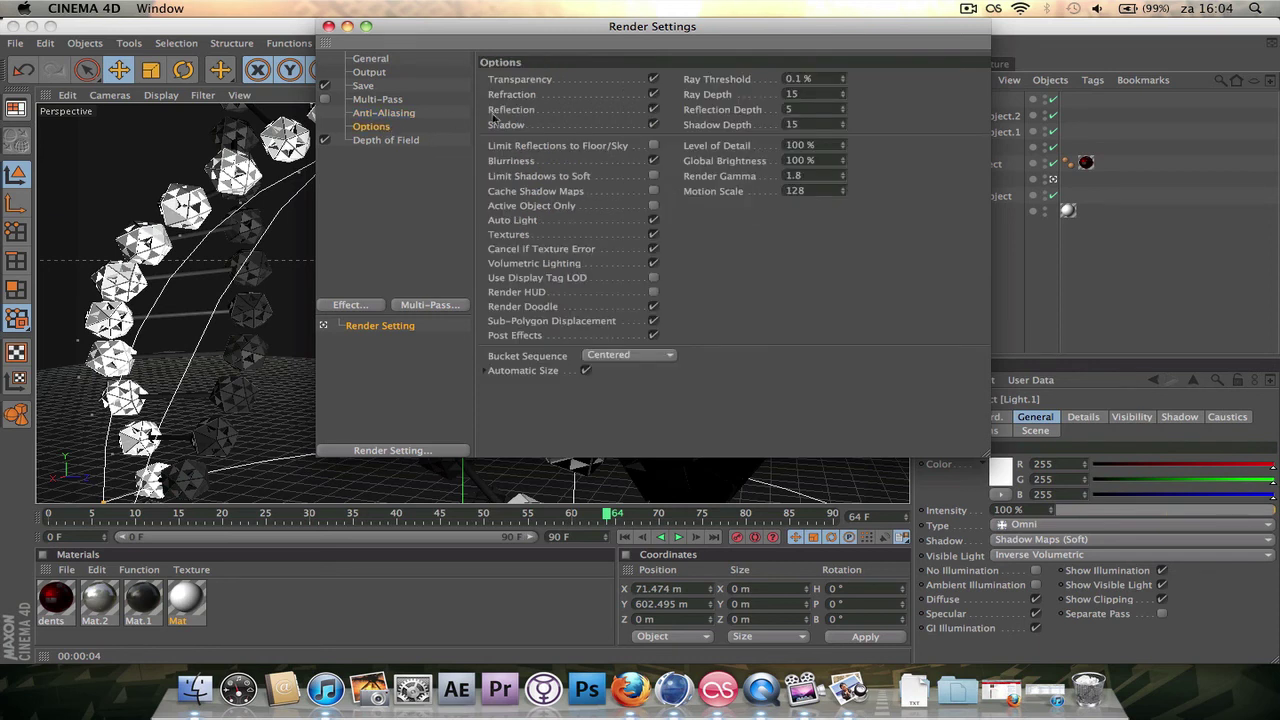
pyautogui.click(411, 141)
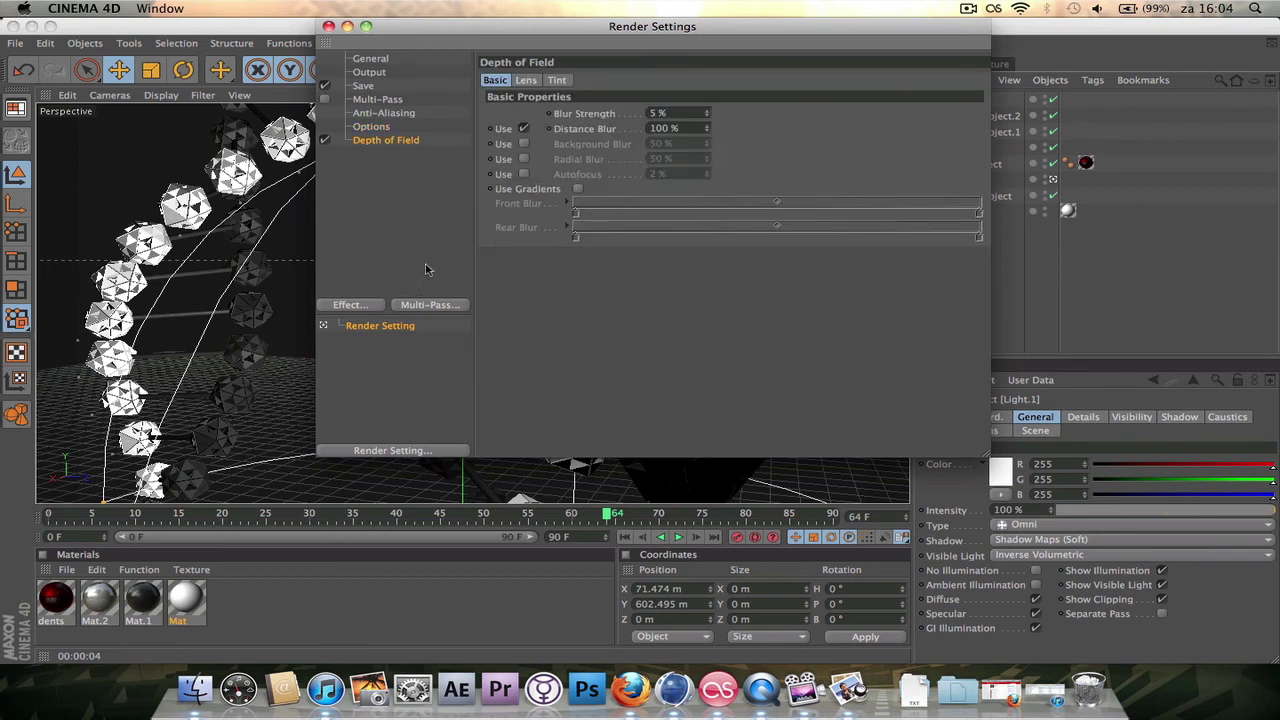
pyautogui.click(331, 27)
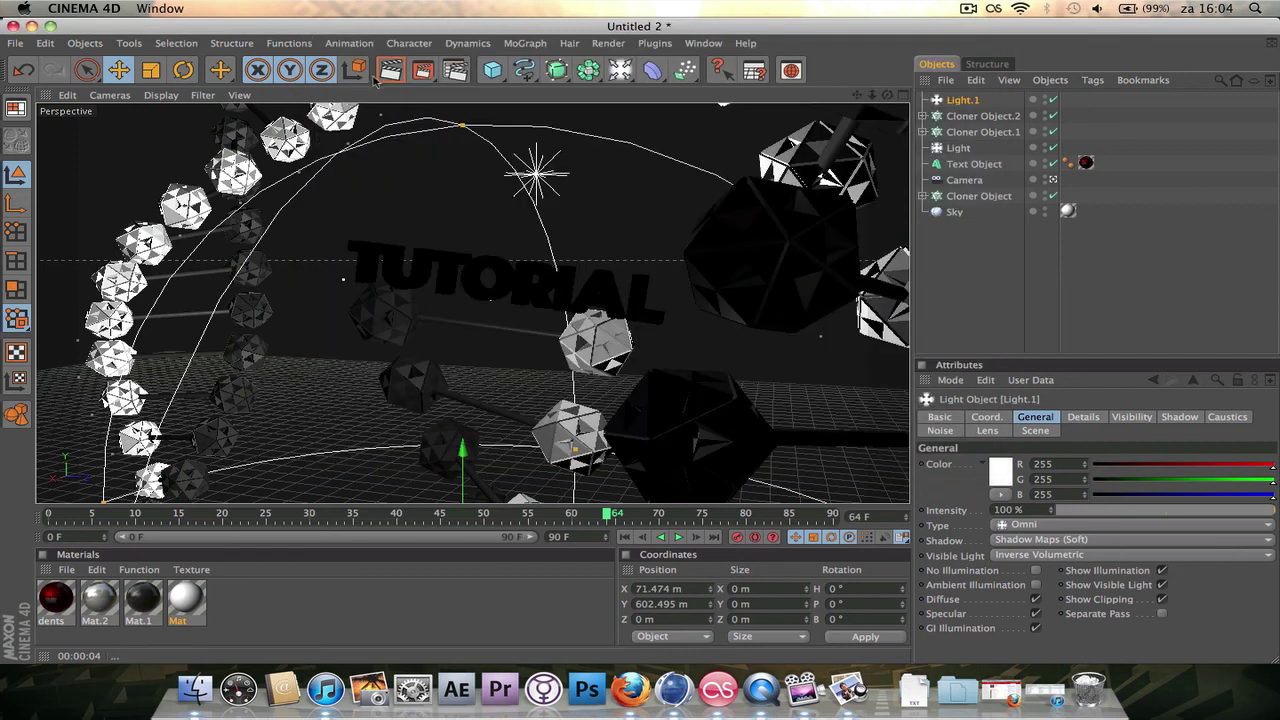
# Start rendering PRODUCT.mov in the Picture Viewer and maximise the viewer window.
pyautogui.click(418, 70)
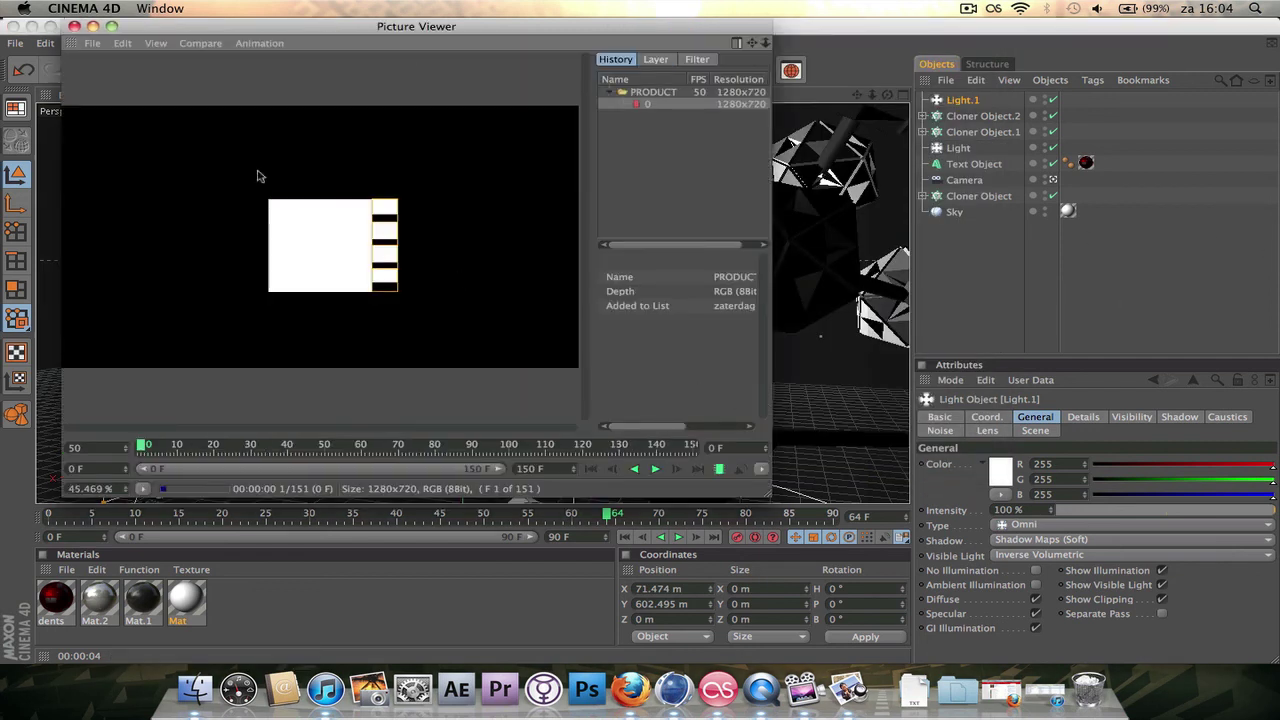
pyautogui.click(112, 27)
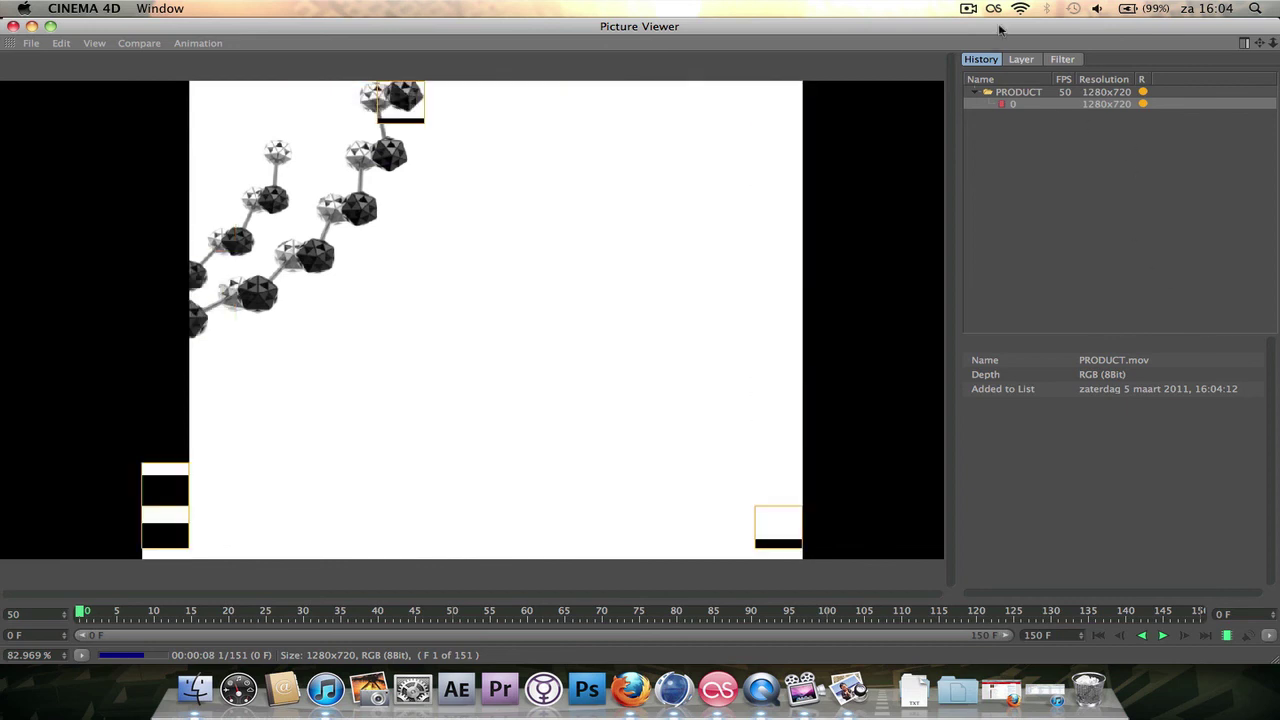
pyautogui.click(970, 9)
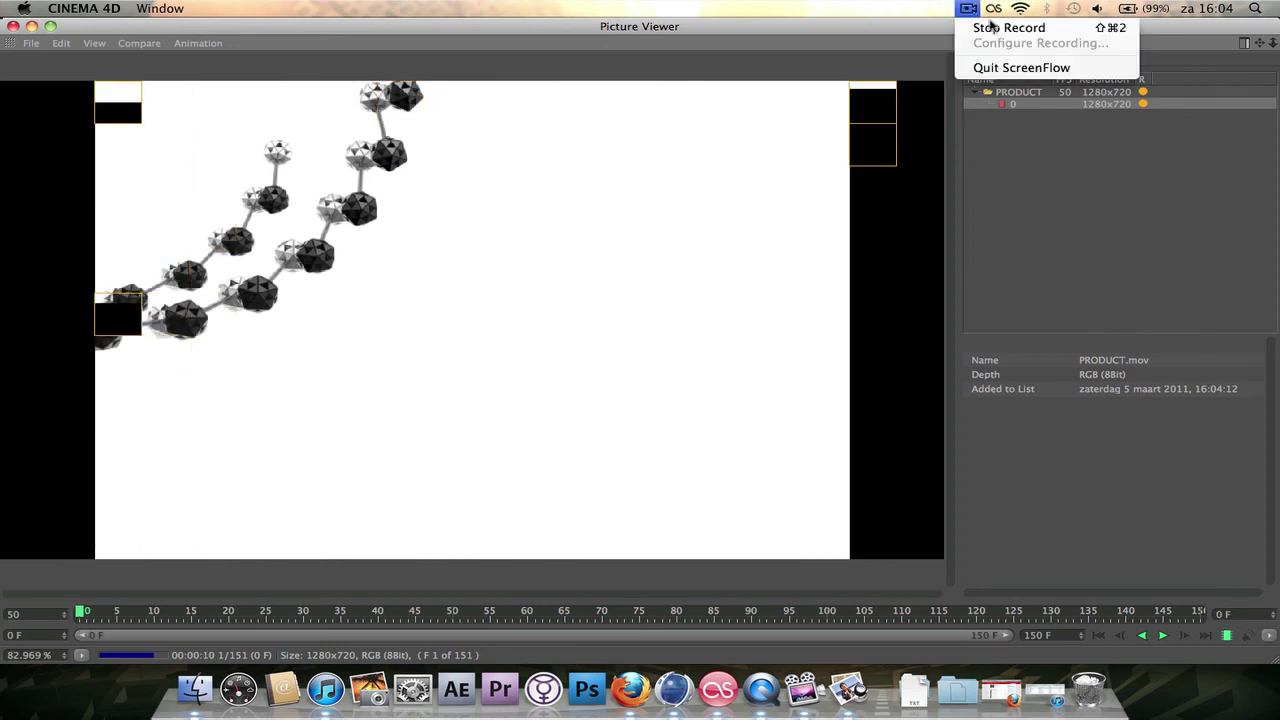